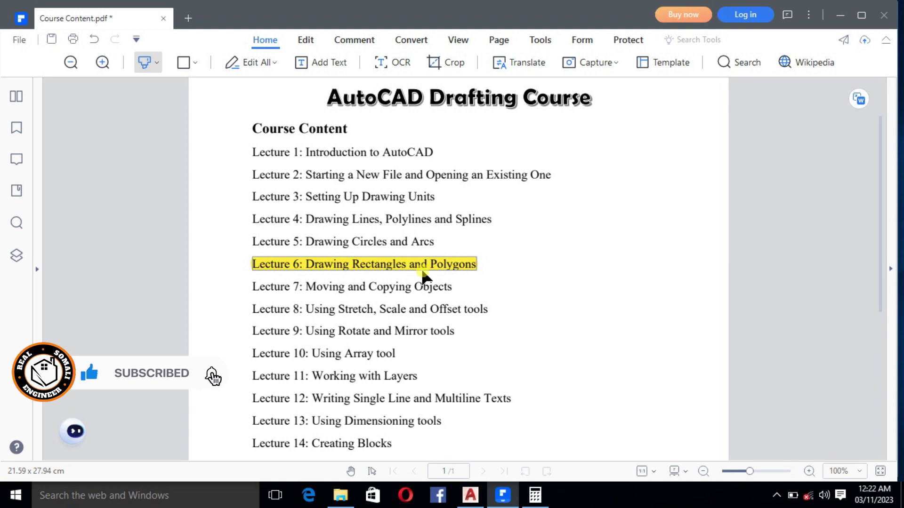
# Switch from the rectangles and polygons lecture PDF to the blank AutoCAD drawing Drawing1.dwg
pyautogui.click(470, 495)
pyautogui.scroll(-2, 287, 270)
pyautogui.scroll(2, 347, 208)
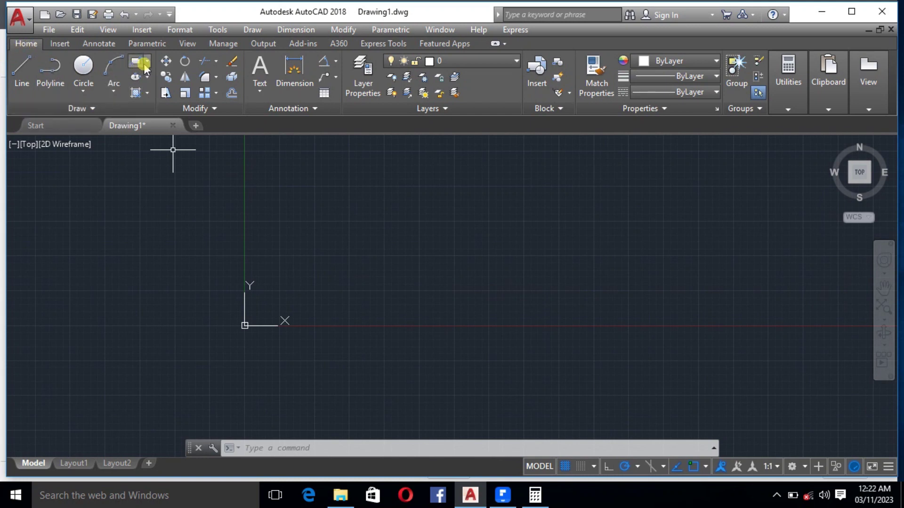
# Draw a wide rectangle above and to the right of the origin with the Rectangle tool
pyautogui.click(147, 61)
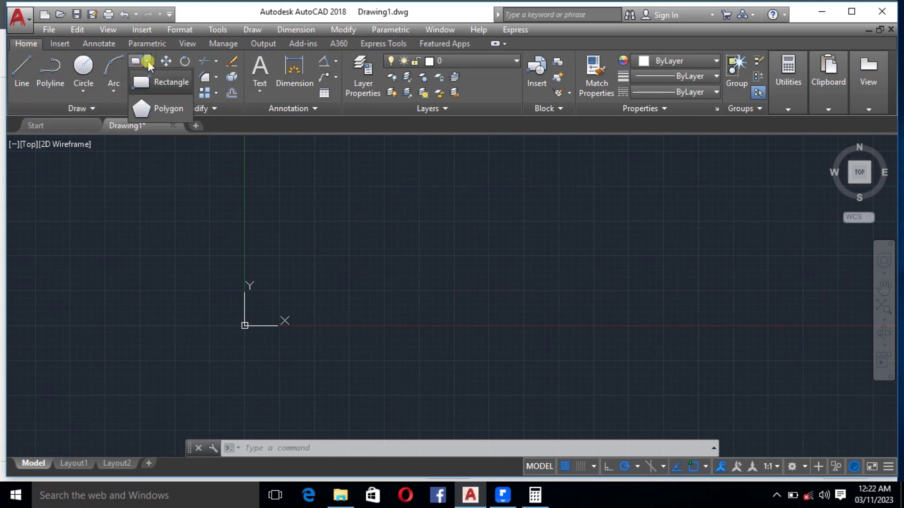
pyautogui.click(162, 85)
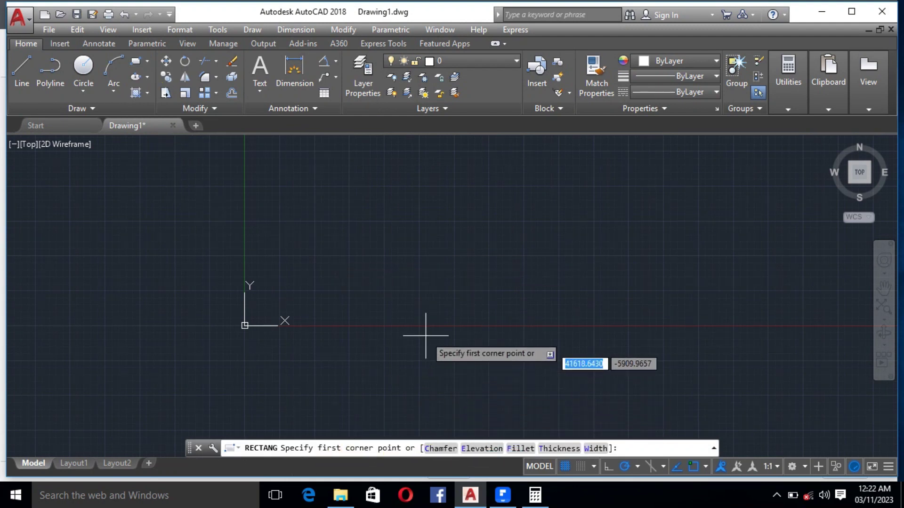
pyautogui.click(332, 256)
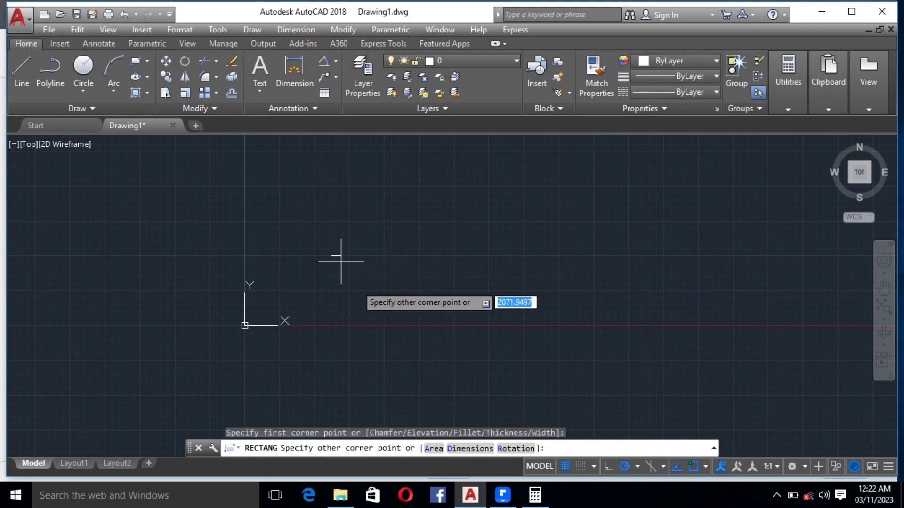
pyautogui.click(472, 204)
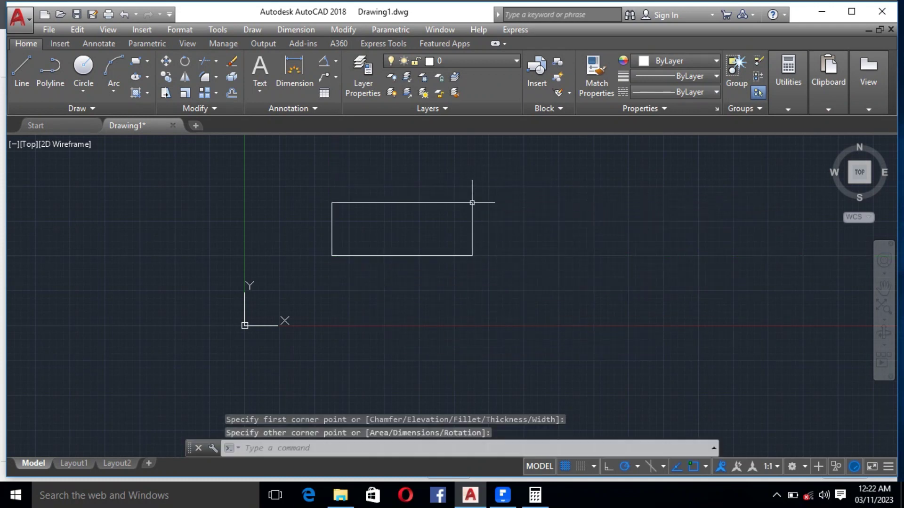
# Draw a second trial rectangle with REC, then select and delete it
pyautogui.write('rec')
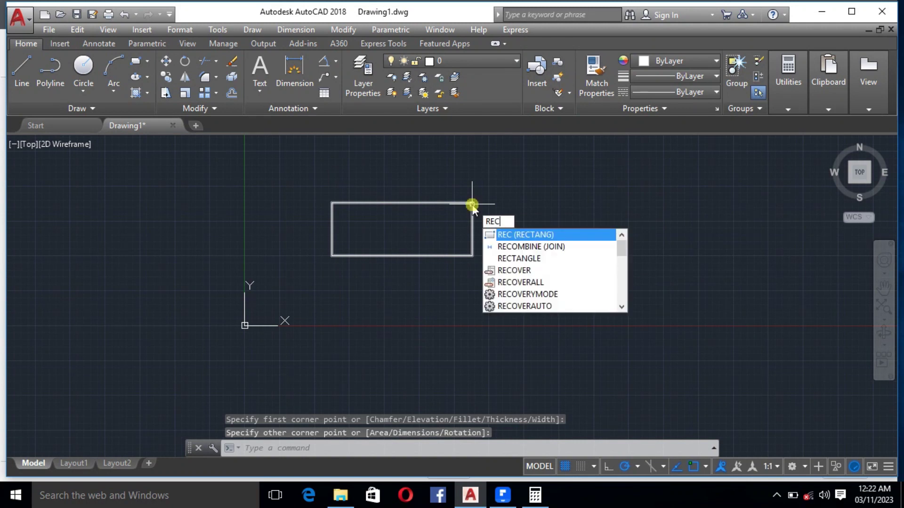
pyautogui.press('Return')
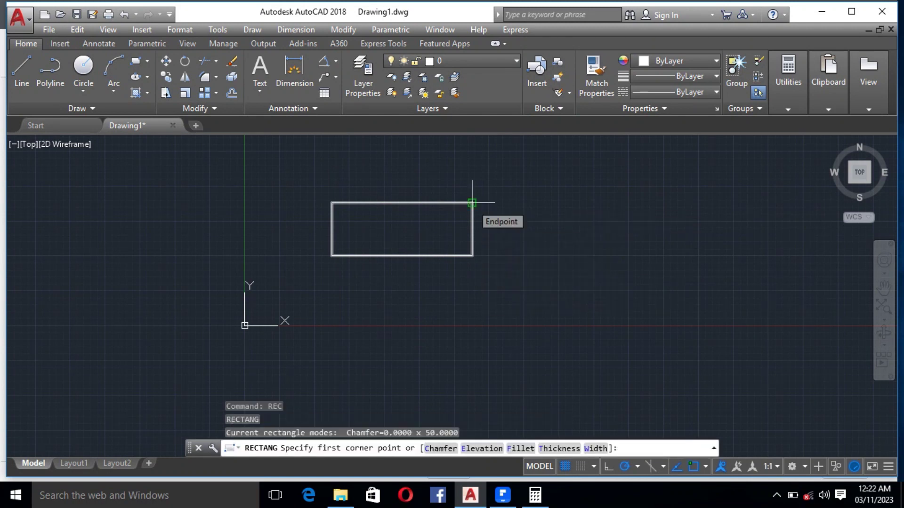
pyautogui.click(537, 185)
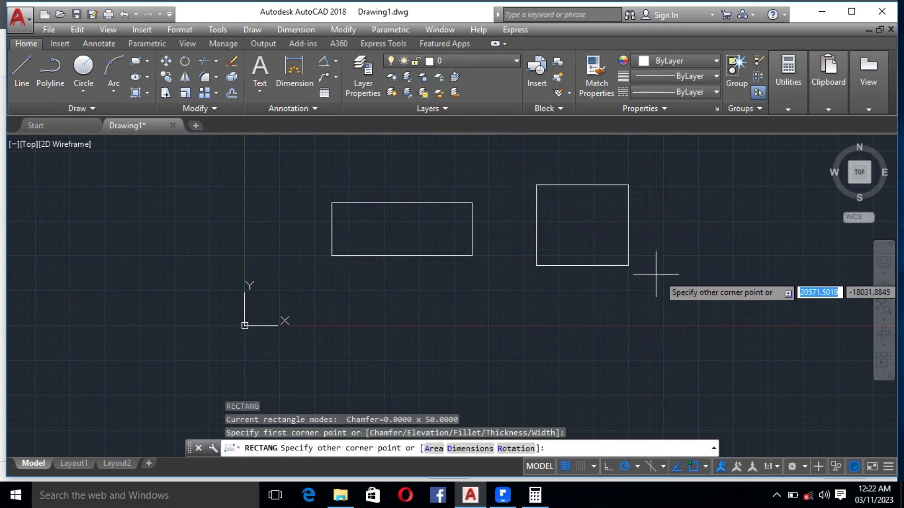
pyautogui.click(679, 272)
pyautogui.click(729, 287)
pyautogui.click(632, 222)
pyautogui.press('Delete')
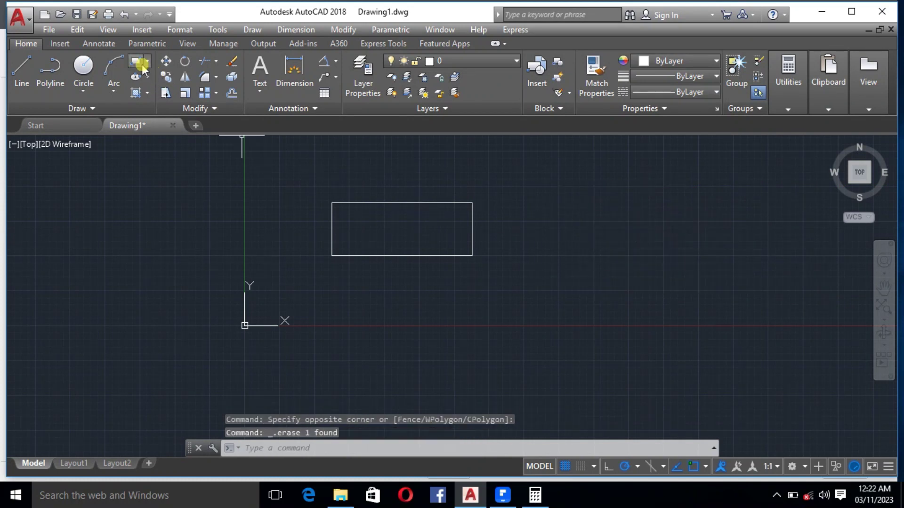
# Draw a rectangle of length 150 and width 100 using the RECTANG Dimensions option
pyautogui.click(147, 60)
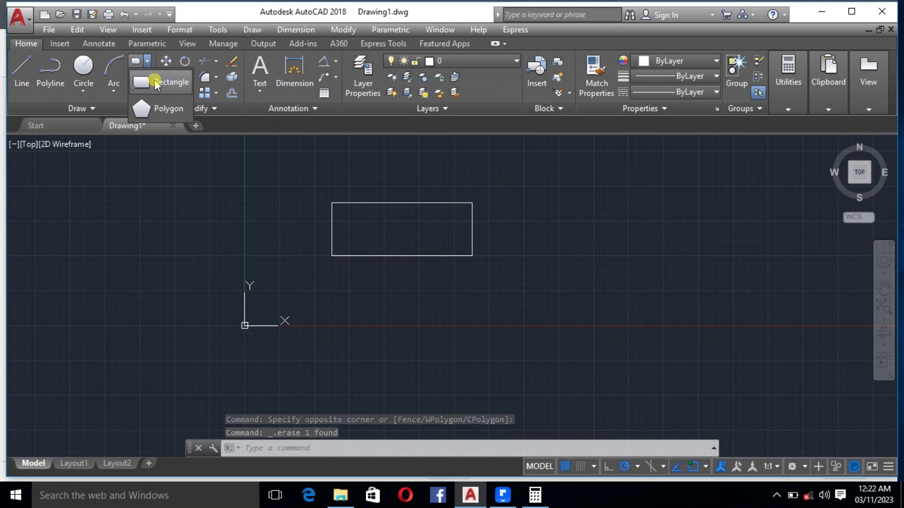
pyautogui.click(156, 83)
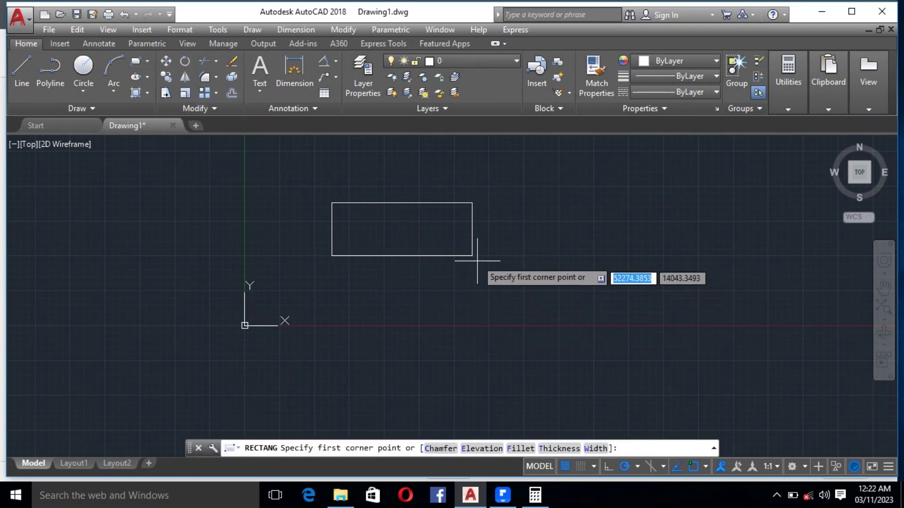
pyautogui.click(550, 254)
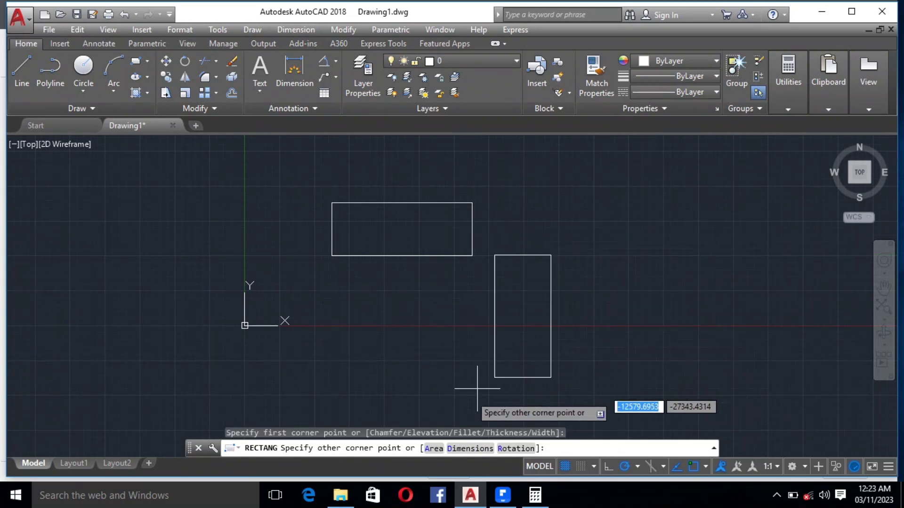
pyautogui.click(470, 449)
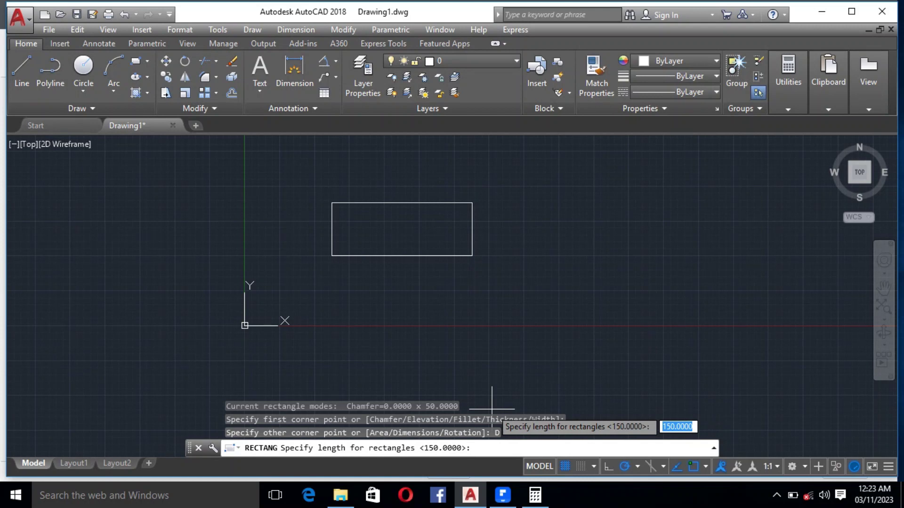
pyautogui.write('15')
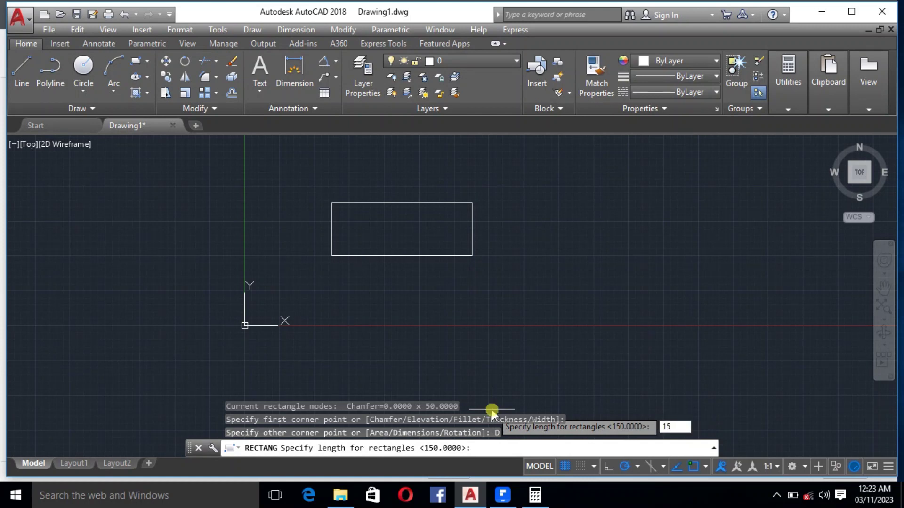
pyautogui.press('Return')
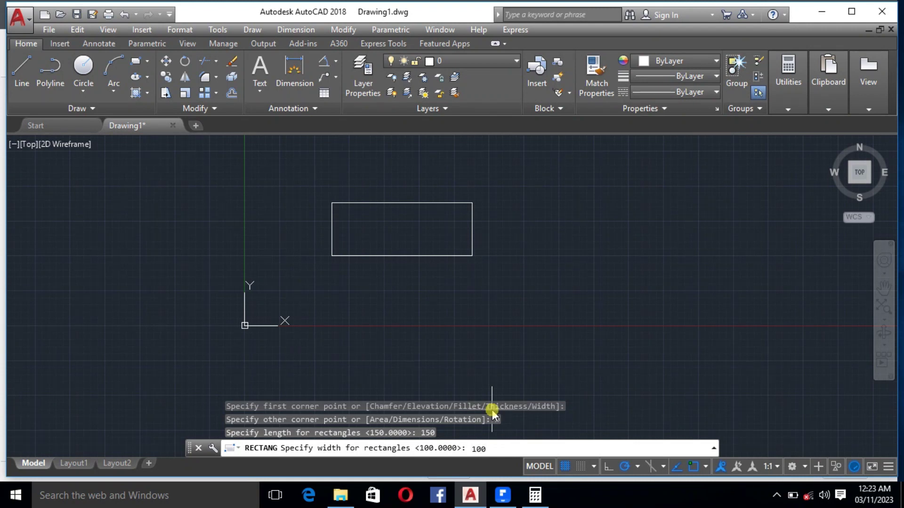
pyautogui.press('Return')
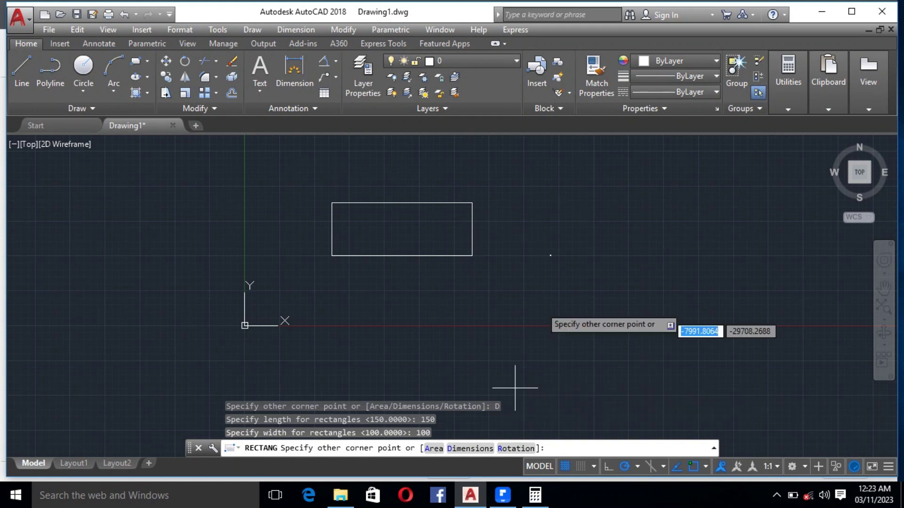
pyautogui.scroll(5, 574, 250)
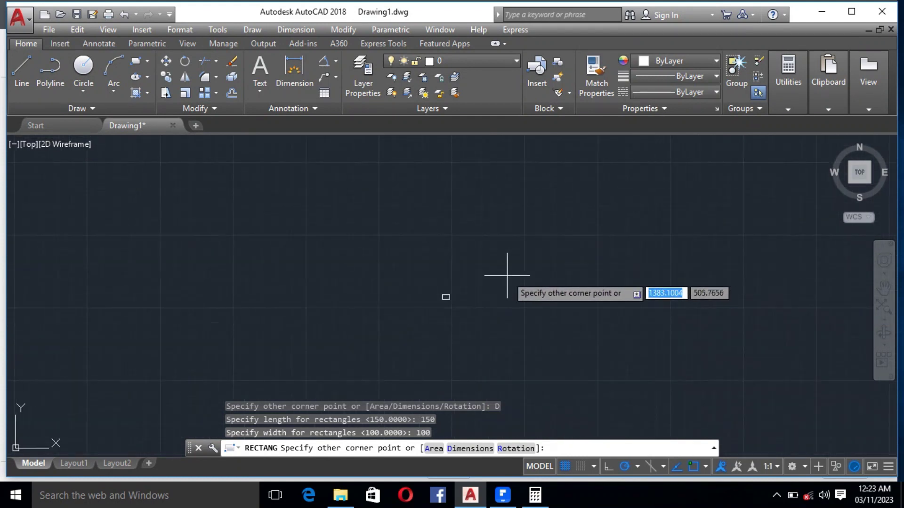
pyautogui.scroll(3, 465, 298)
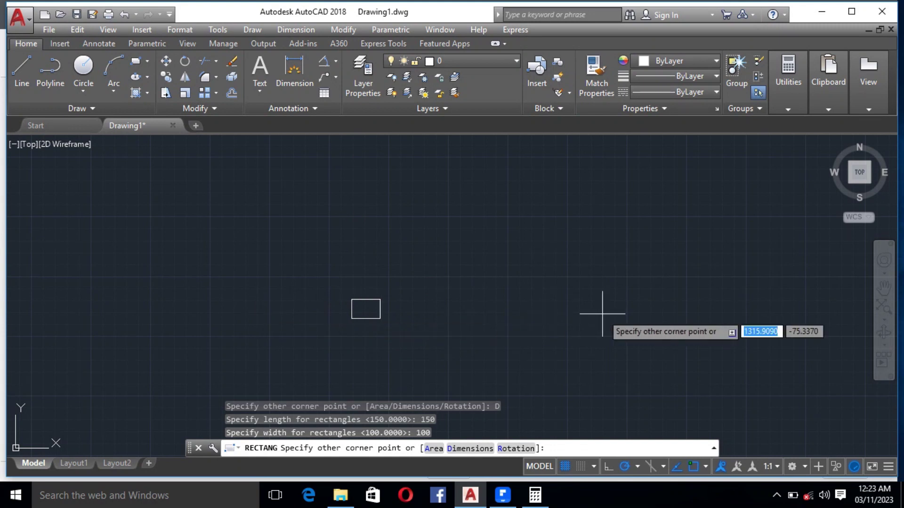
pyautogui.click(552, 207)
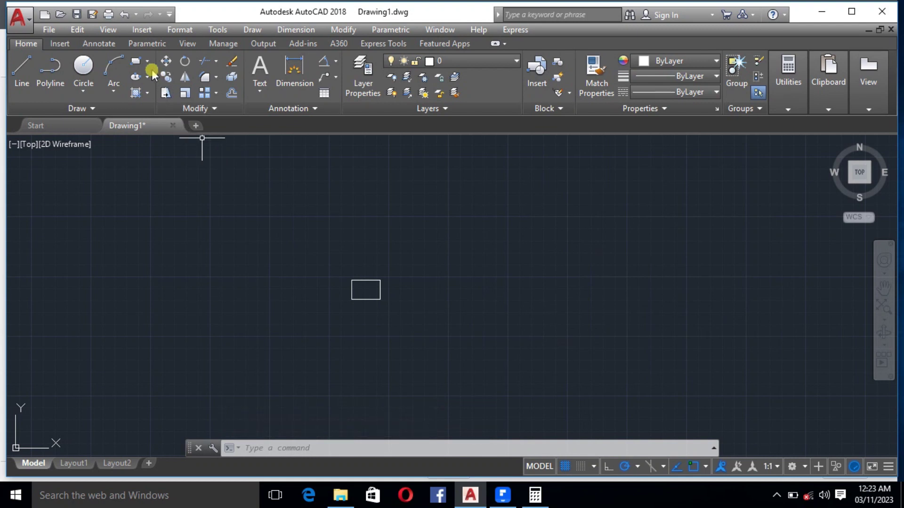
# Start a new rectangle, pick its first corner and choose the Area option
pyautogui.click(147, 61)
pyautogui.click(163, 81)
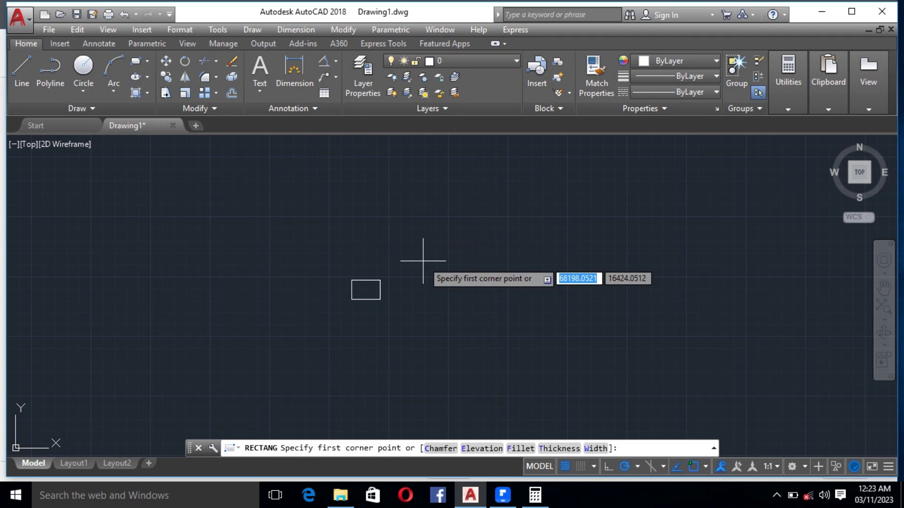
pyautogui.click(426, 287)
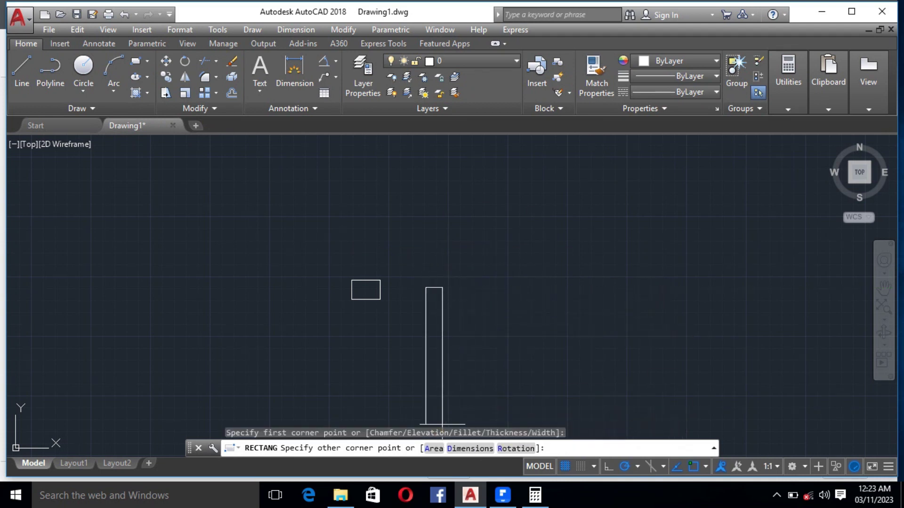
pyautogui.click(434, 448)
# Compute 150 × 100 = 15,000 in Windows Calculator, then minimize it
pyautogui.click(534, 495)
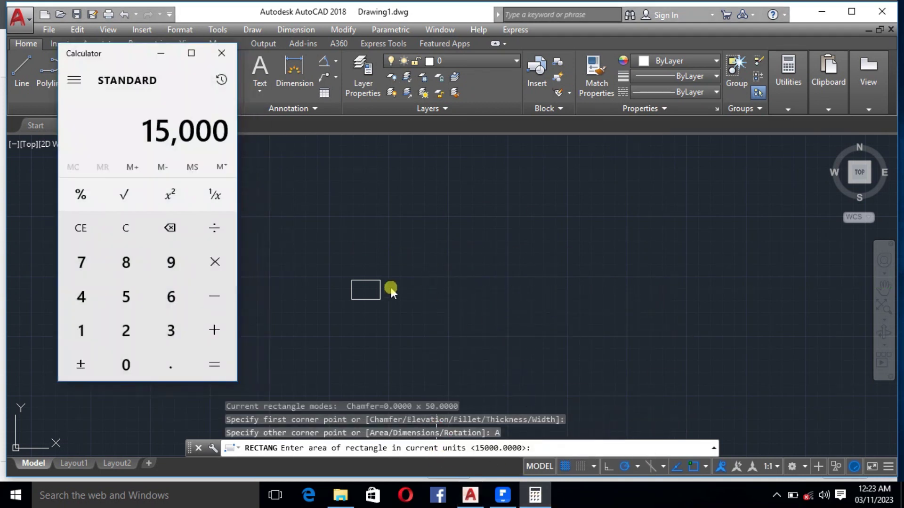
pyautogui.click(128, 229)
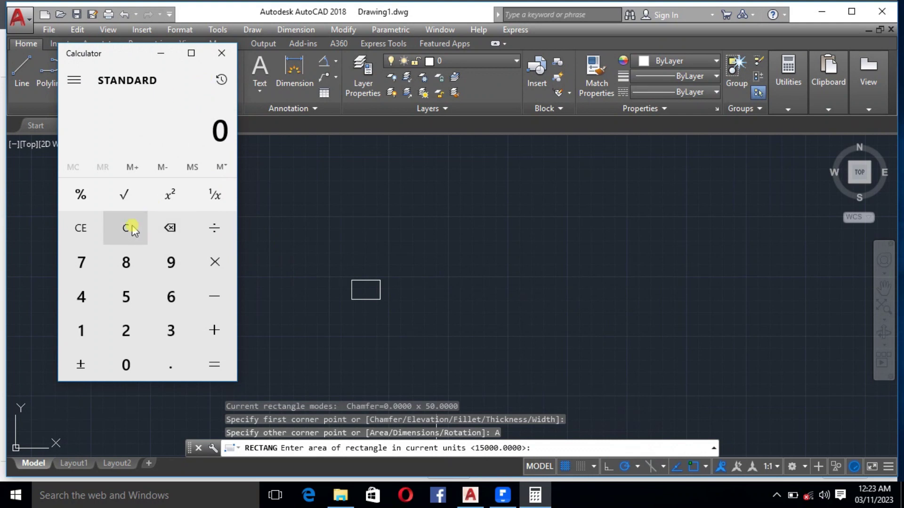
pyautogui.click(79, 331)
pyautogui.click(124, 297)
pyautogui.click(125, 366)
pyautogui.click(212, 262)
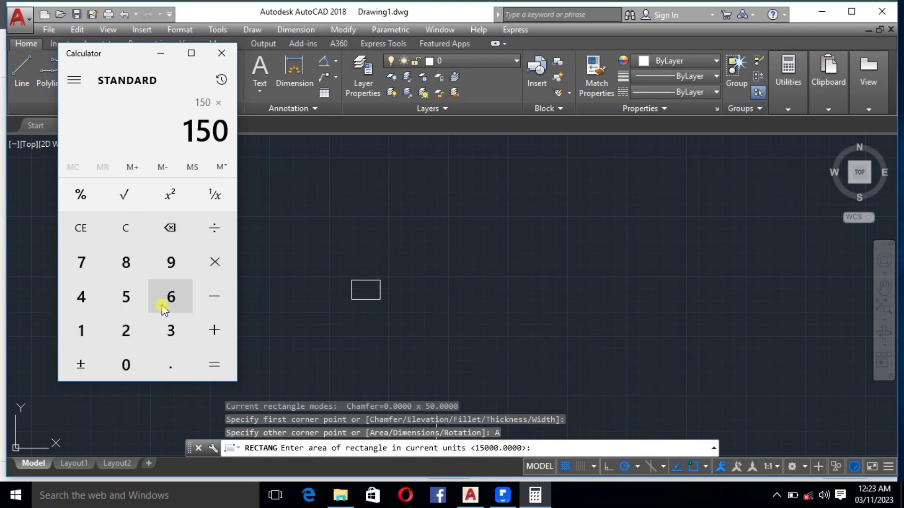
pyautogui.click(81, 331)
pyautogui.click(126, 366)
pyautogui.click(126, 369)
pyautogui.click(214, 365)
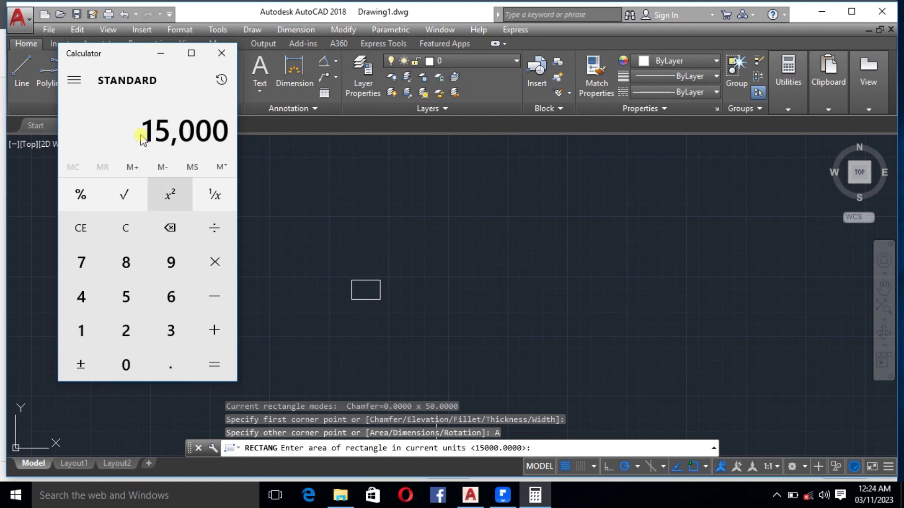
pyautogui.click(168, 55)
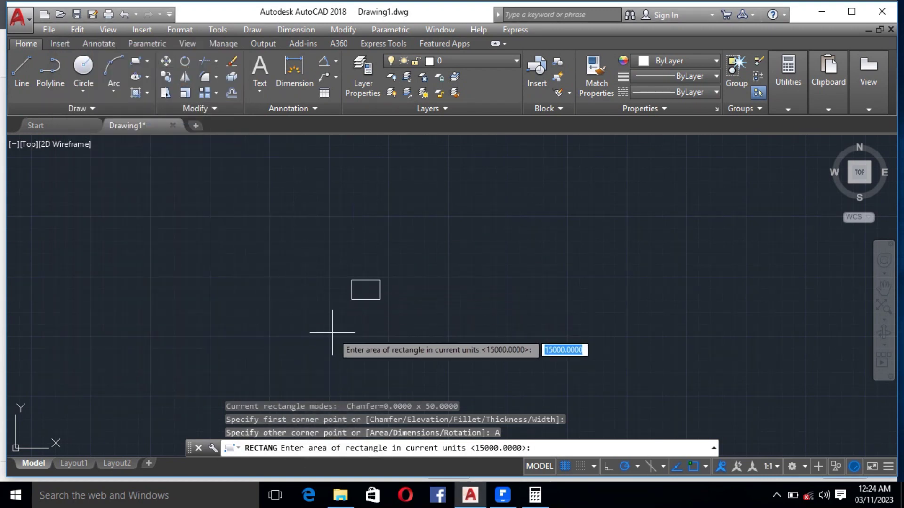
# Create the rectangle from an area of 15000 and a length of 150
pyautogui.write('15')
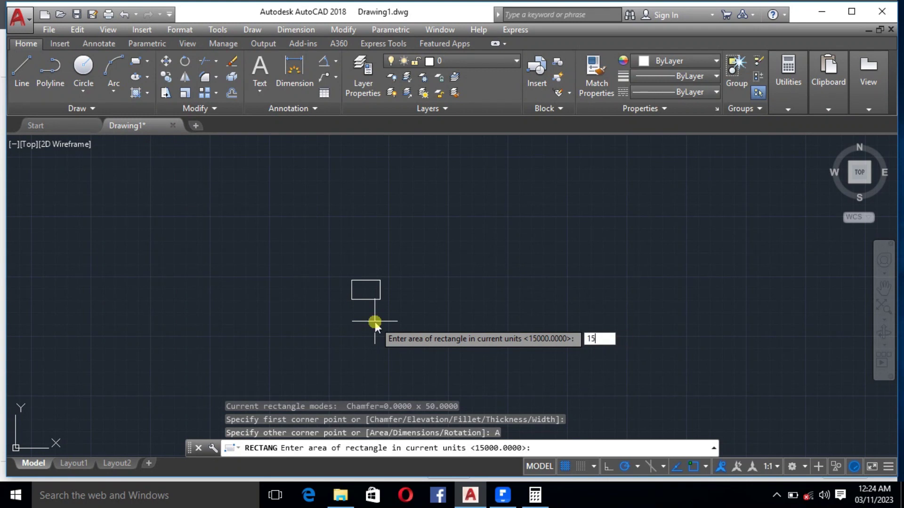
pyautogui.press('Return')
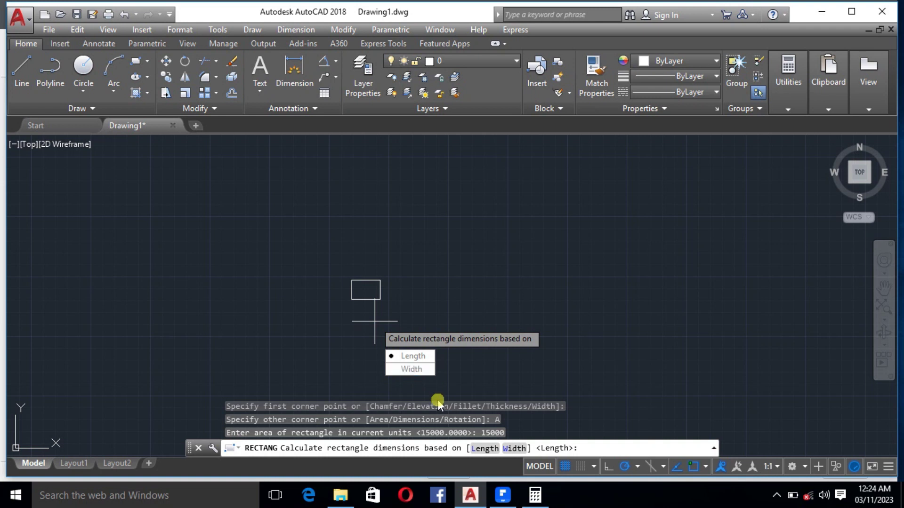
pyautogui.click(477, 447)
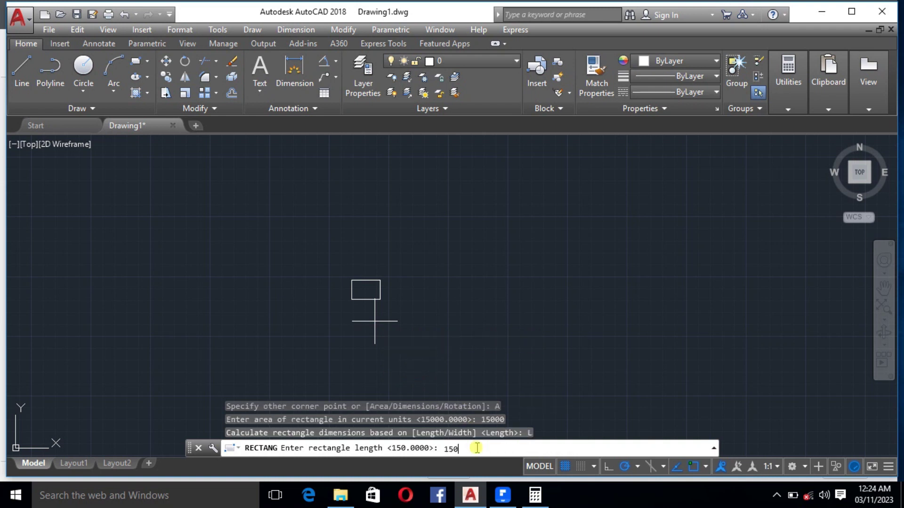
pyautogui.press('Return')
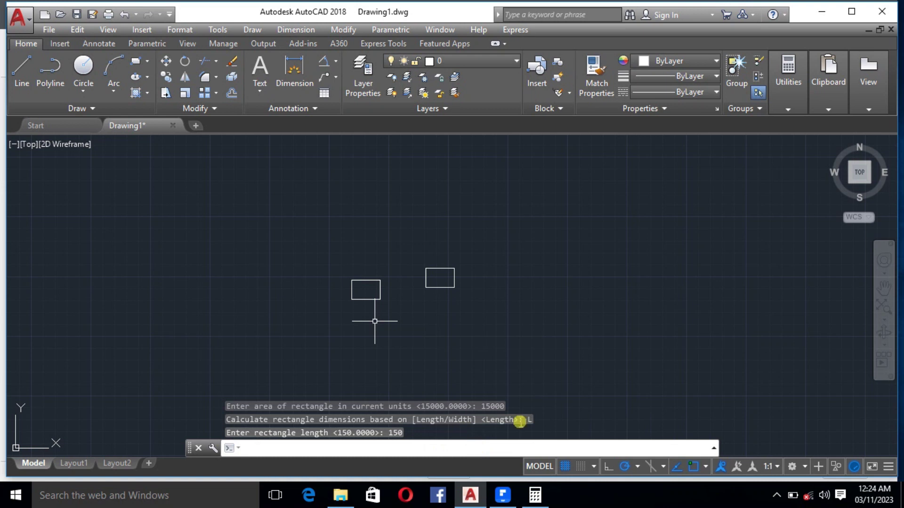
pyautogui.click(596, 326)
pyautogui.press('Escape')
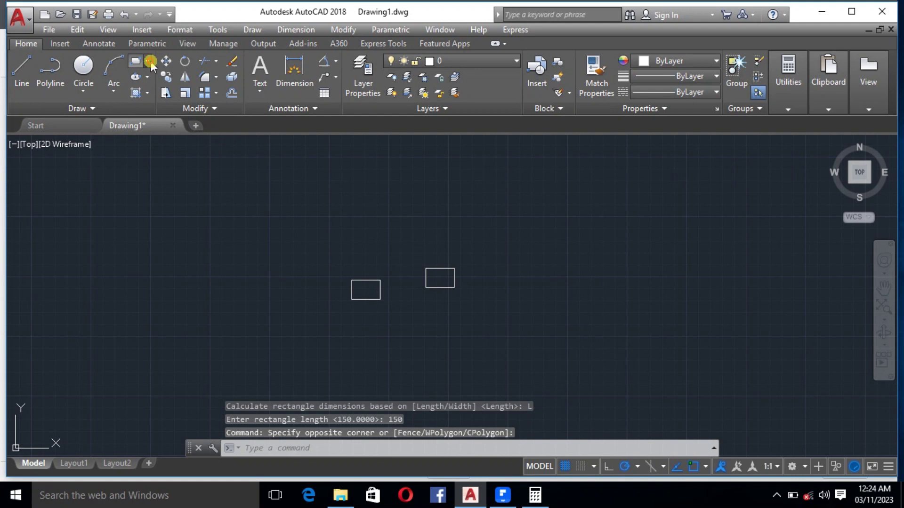
# Draw a 150 × 100 rectangle rotated 60 degrees below the existing rectangles
pyautogui.click(147, 60)
pyautogui.click(136, 61)
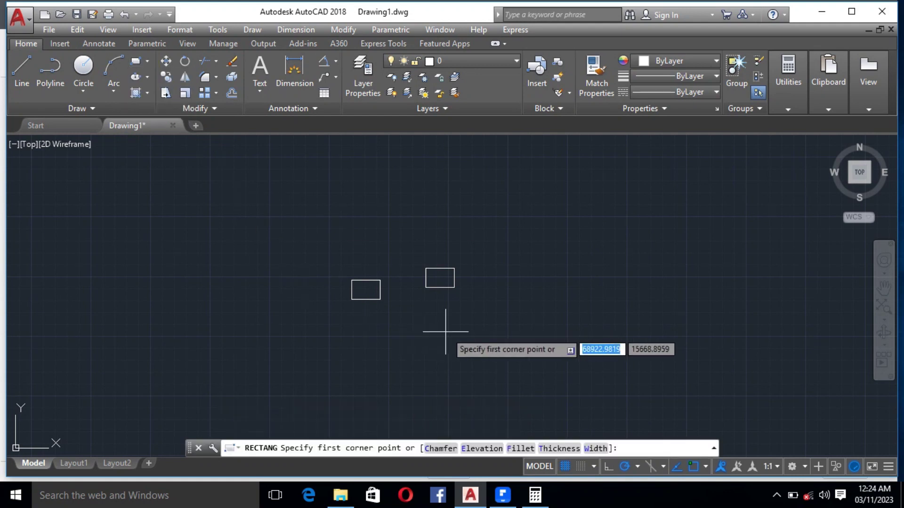
pyautogui.click(452, 332)
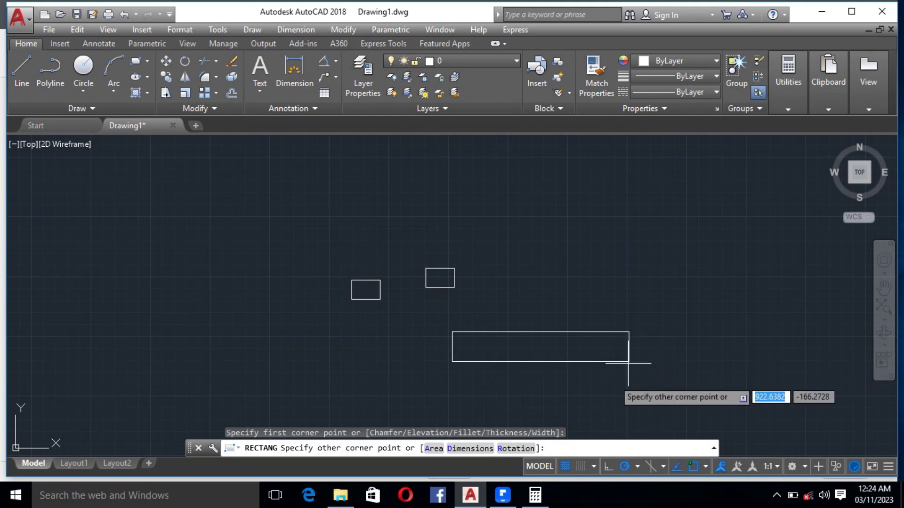
pyautogui.click(521, 448)
pyautogui.write('60')
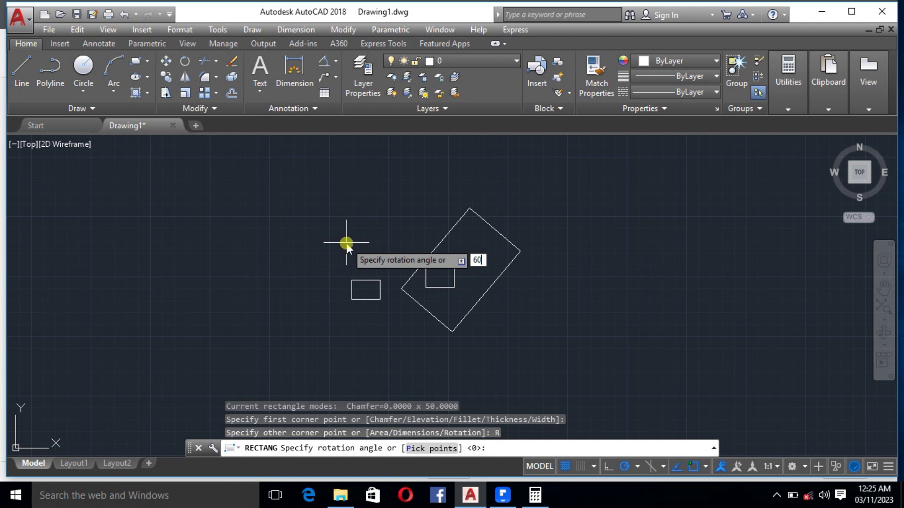
pyautogui.click(346, 242)
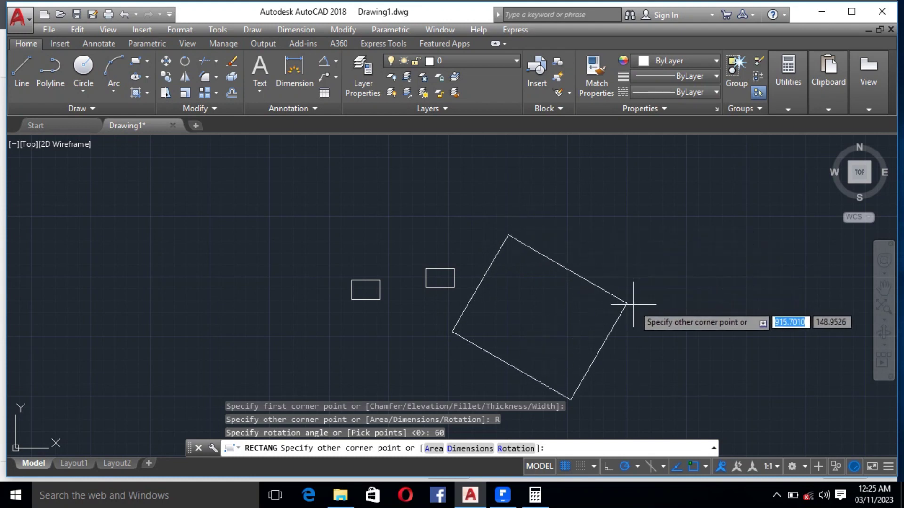
pyautogui.click(471, 450)
pyautogui.write('150')
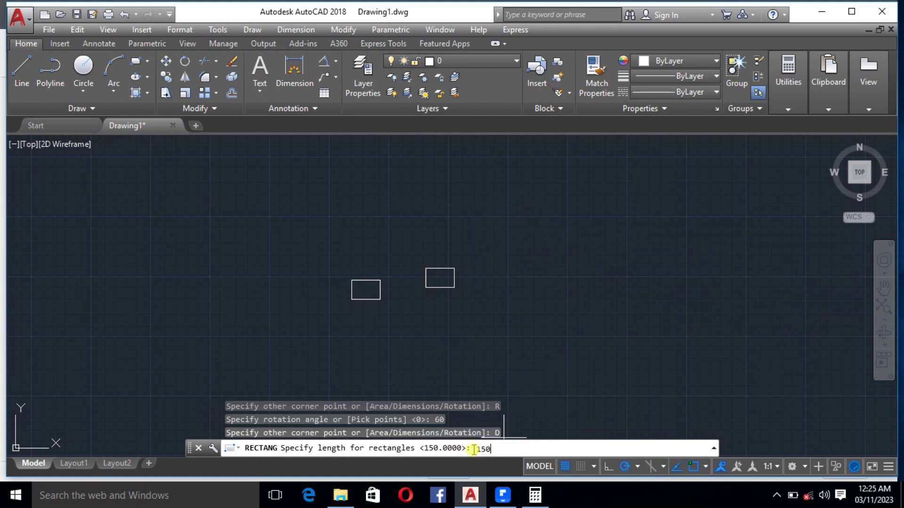
pyautogui.press('Return')
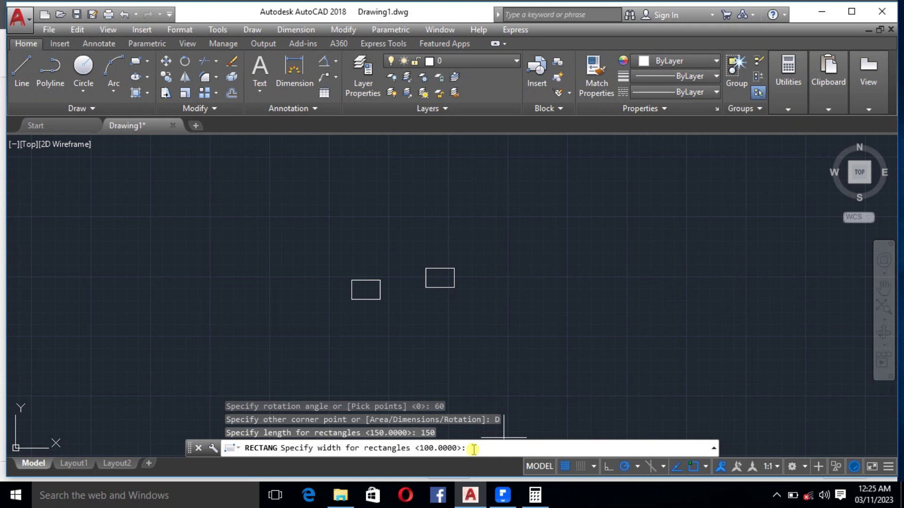
pyautogui.press('Return')
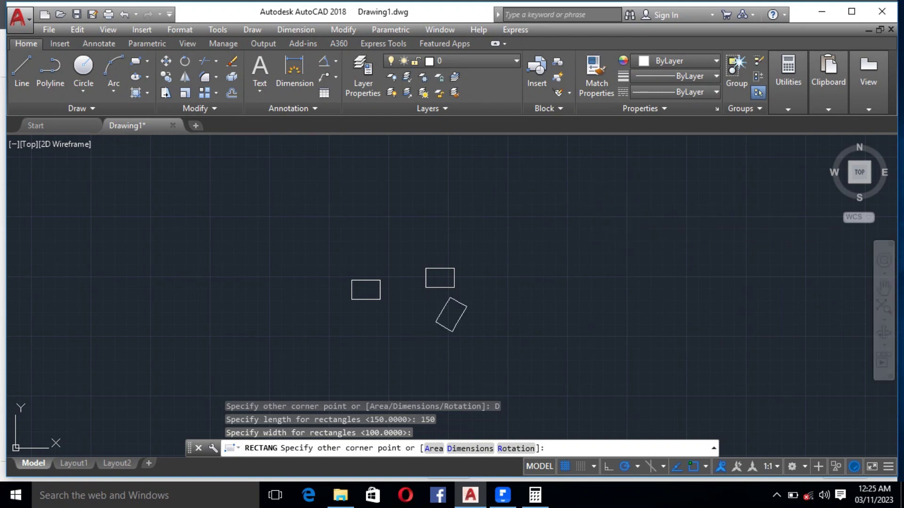
pyautogui.press('Return')
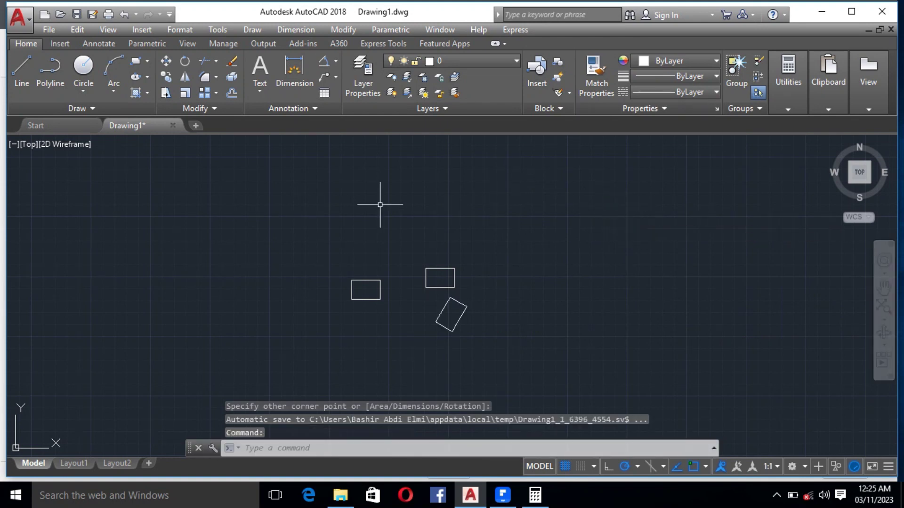
# Draw a horizontal line to the right from the tilted rectangle's lower corner
pyautogui.click(19, 84)
pyautogui.scroll(5, 512, 345)
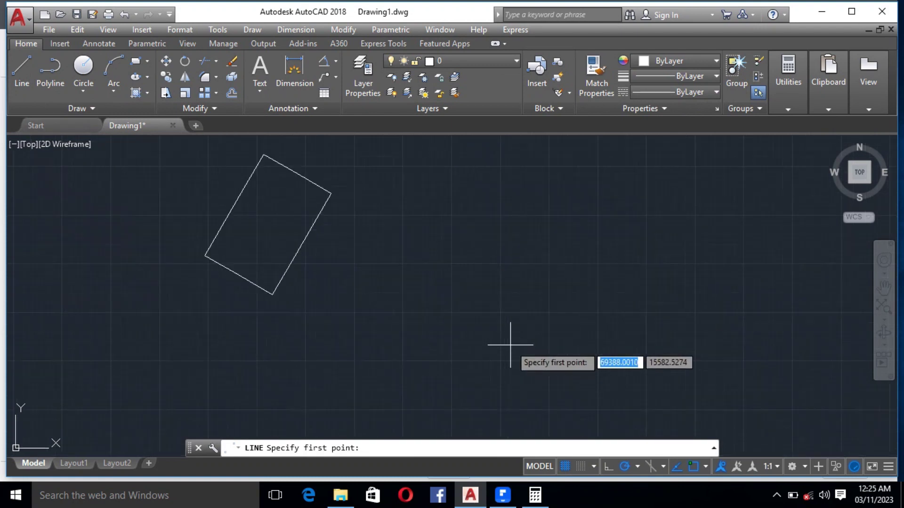
pyautogui.click(273, 294)
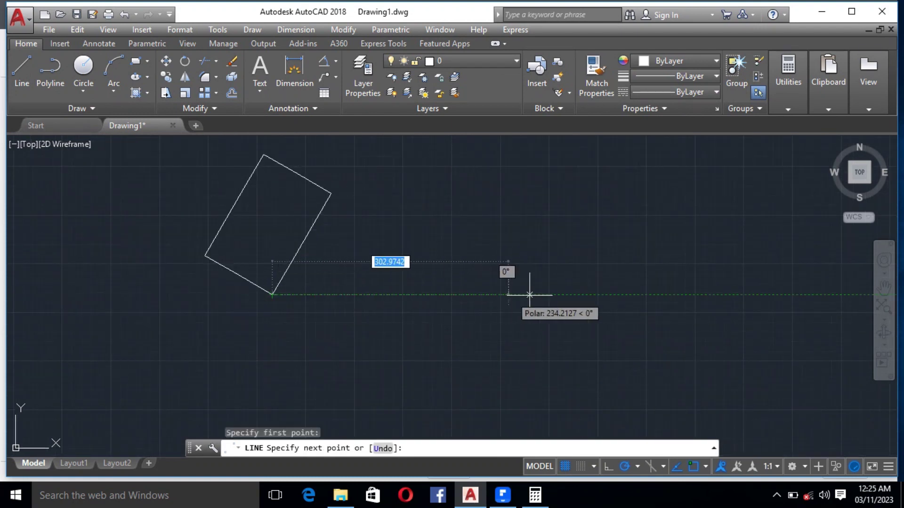
pyautogui.click(573, 295)
pyautogui.press('Escape')
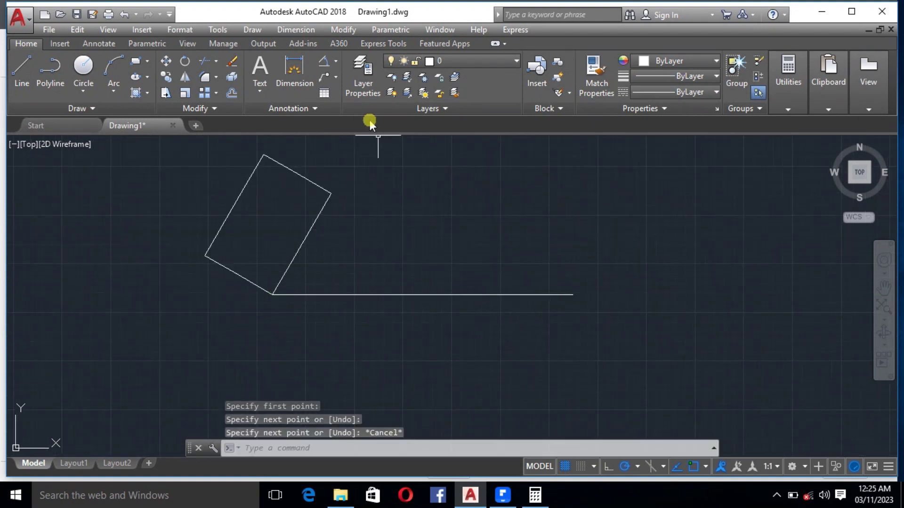
# Measure the angle between the line and the rectangle's edge to confirm 60°
pyautogui.click(335, 61)
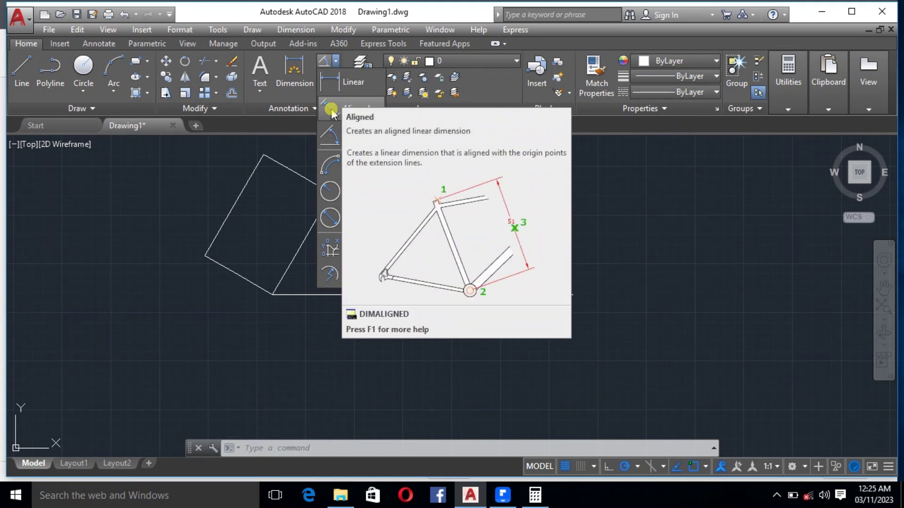
pyautogui.click(330, 137)
pyautogui.scroll(5, 293, 294)
pyautogui.click(292, 294)
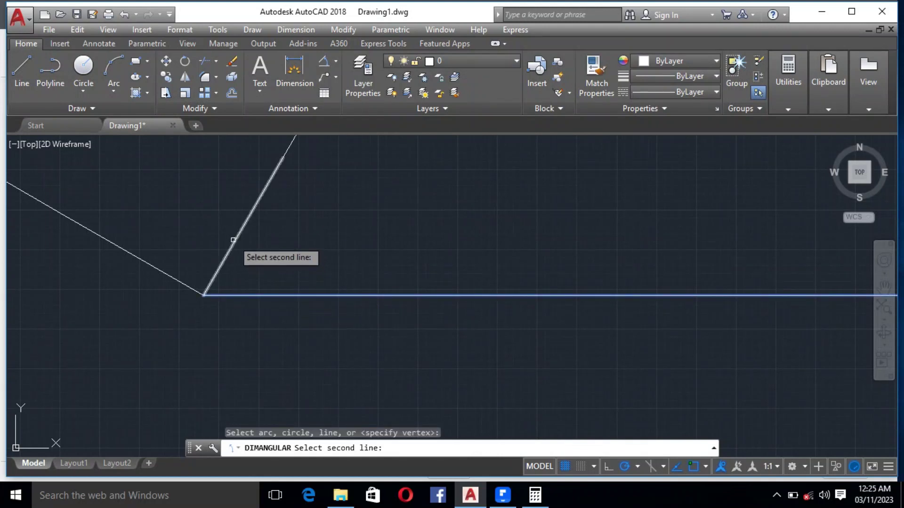
pyautogui.click(235, 241)
pyautogui.scroll(3, 242, 266)
pyautogui.scroll(3, 249, 272)
pyautogui.scroll(2, 250, 273)
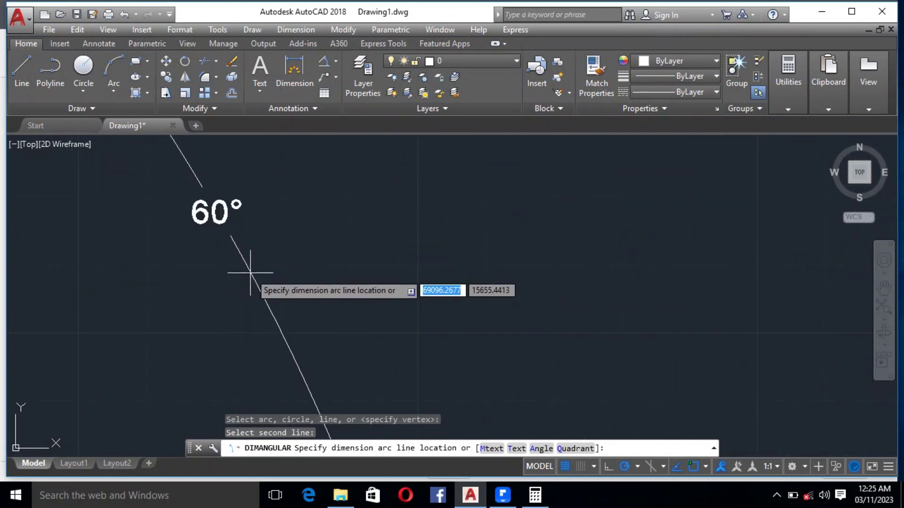
pyautogui.press('Escape')
pyautogui.scroll(-3, 269, 283)
pyautogui.scroll(-2, 330, 290)
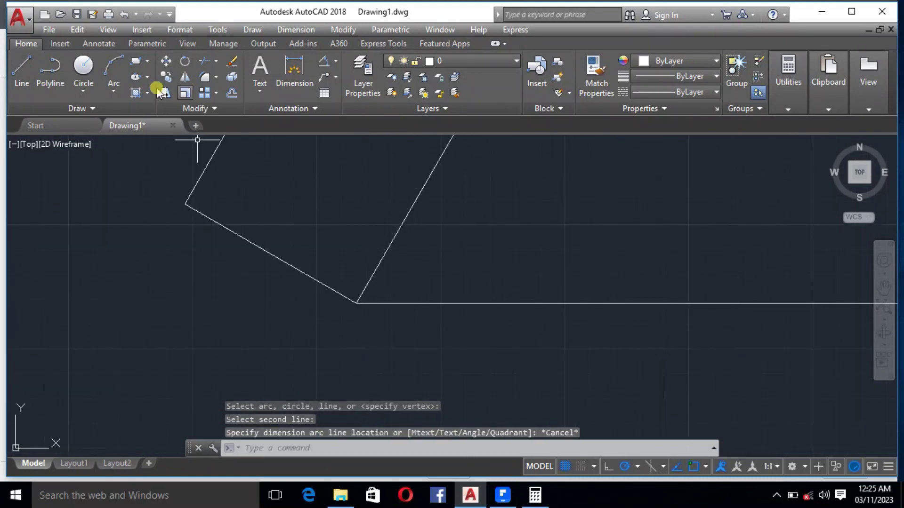
# Start another rectangle with the Rectangle tool
pyautogui.click(135, 61)
pyautogui.scroll(-5, 203, 238)
pyautogui.scroll(2, 235, 212)
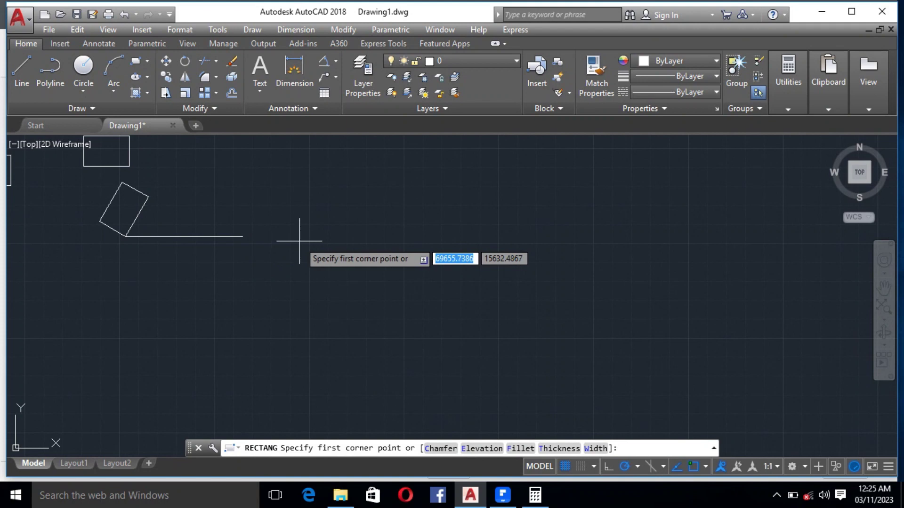
# Reset the rectangle rotation to 0 degrees, then cancel without drawing
pyautogui.click(325, 260)
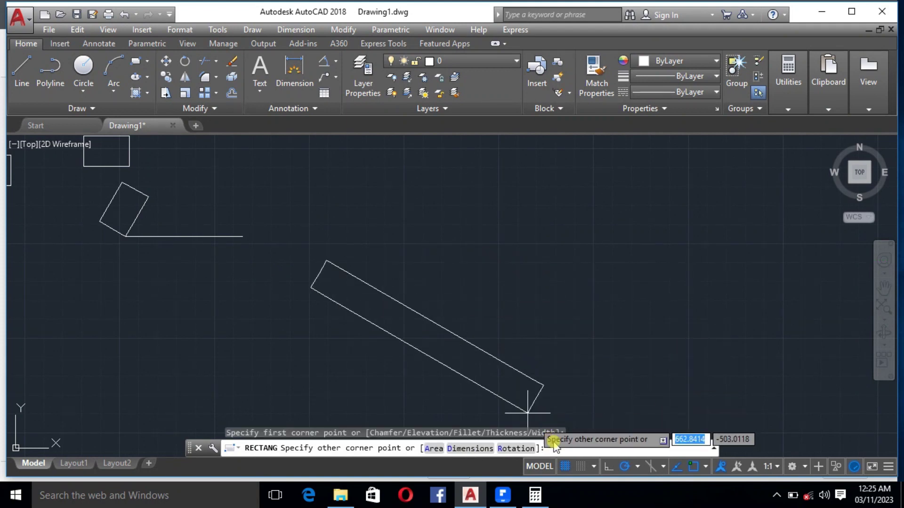
pyautogui.click(523, 449)
pyautogui.write('0')
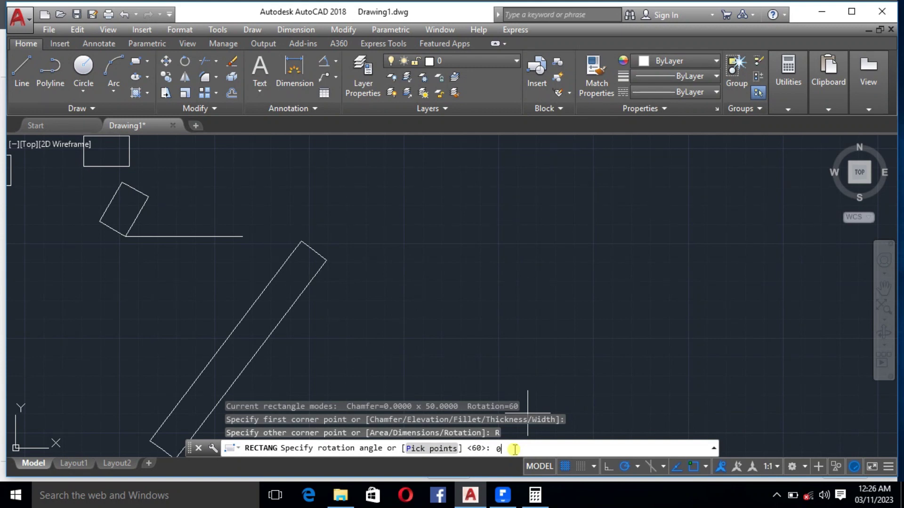
pyautogui.press('Return')
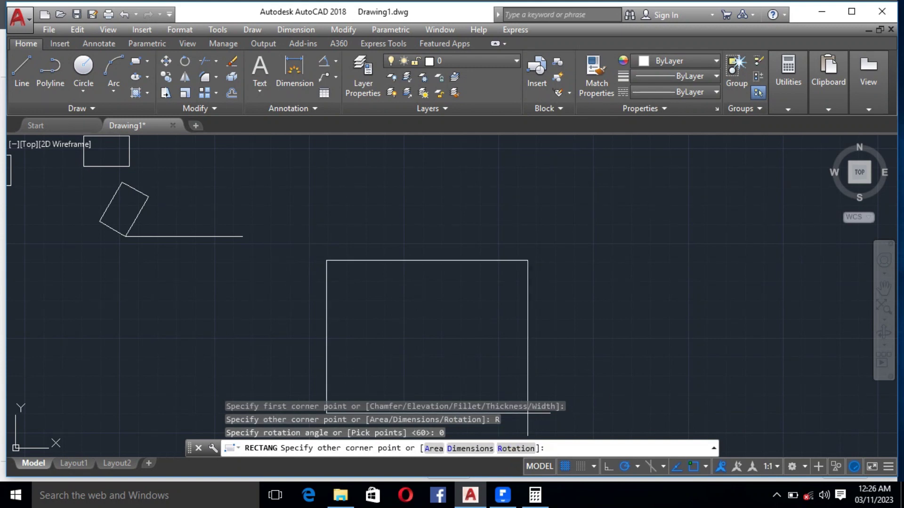
pyautogui.press('Escape')
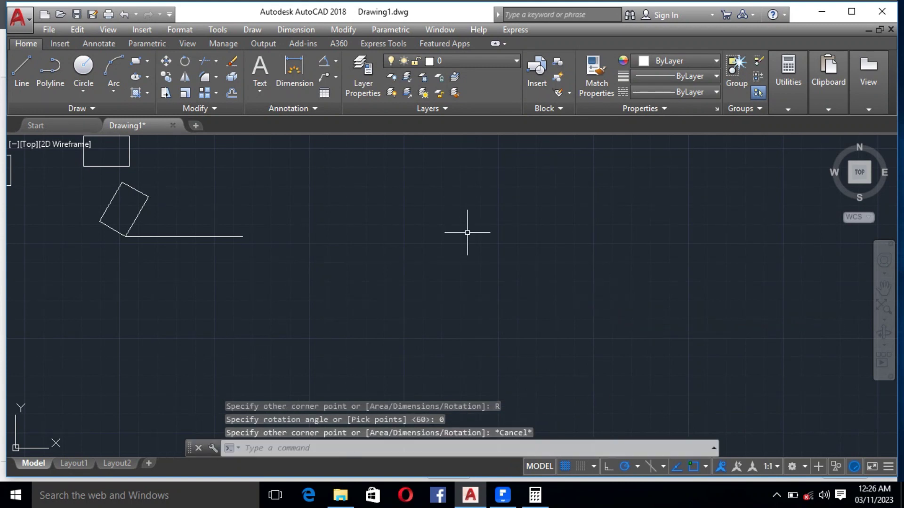
pyautogui.scroll(-3, 433, 322)
pyautogui.scroll(2, 320, 294)
# Erase all the existing rectangles and the reference line
pyautogui.click(439, 355)
pyautogui.click(275, 277)
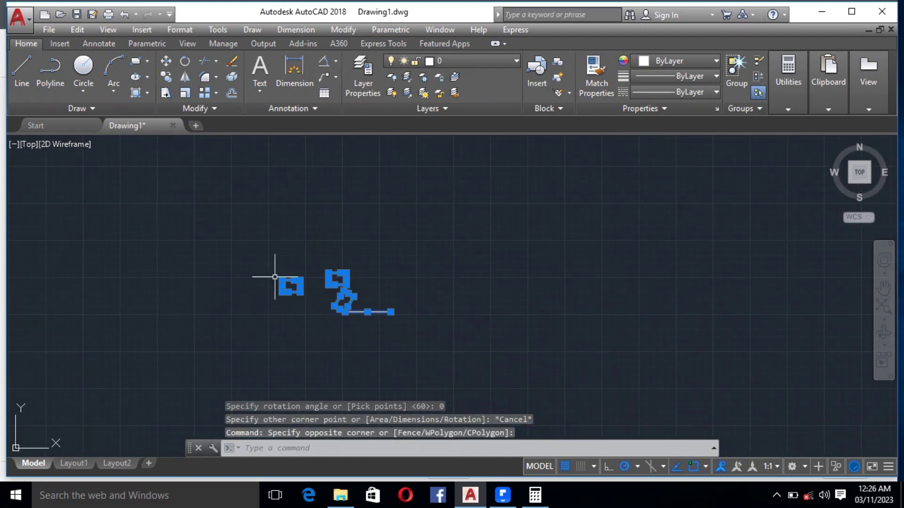
pyautogui.press('Delete')
pyautogui.scroll(-2, 407, 292)
pyautogui.scroll(-3, 366, 269)
pyautogui.scroll(2, 284, 254)
pyautogui.click(486, 340)
pyautogui.click(375, 278)
pyautogui.press('Delete')
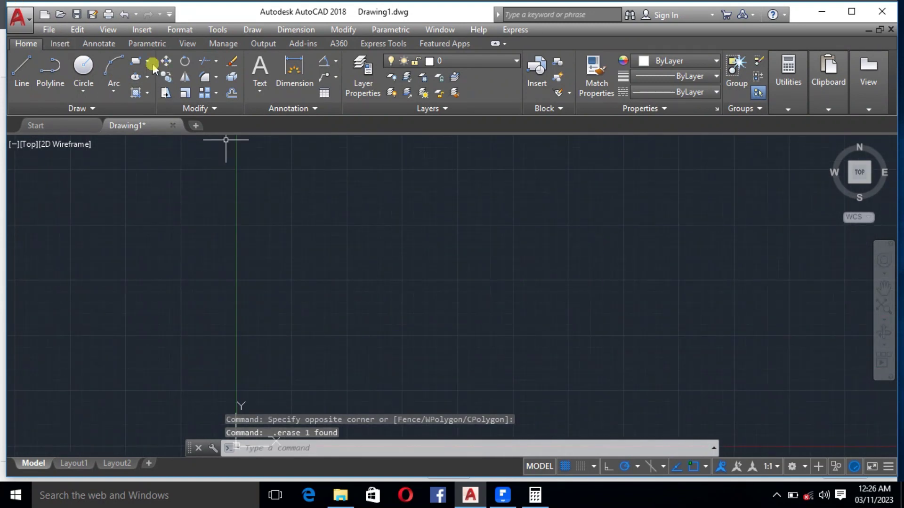
# Draw a small plain rectangle with REC
pyautogui.write('rec')
pyautogui.press('Return')
pyautogui.click(267, 254)
pyautogui.click(291, 269)
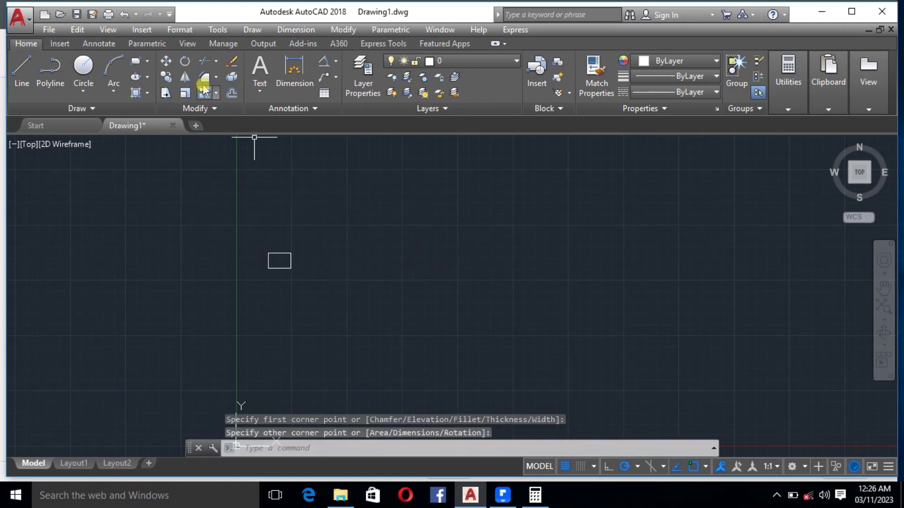
# Start a rectangle with both chamfer distances set to 50
pyautogui.click(148, 61)
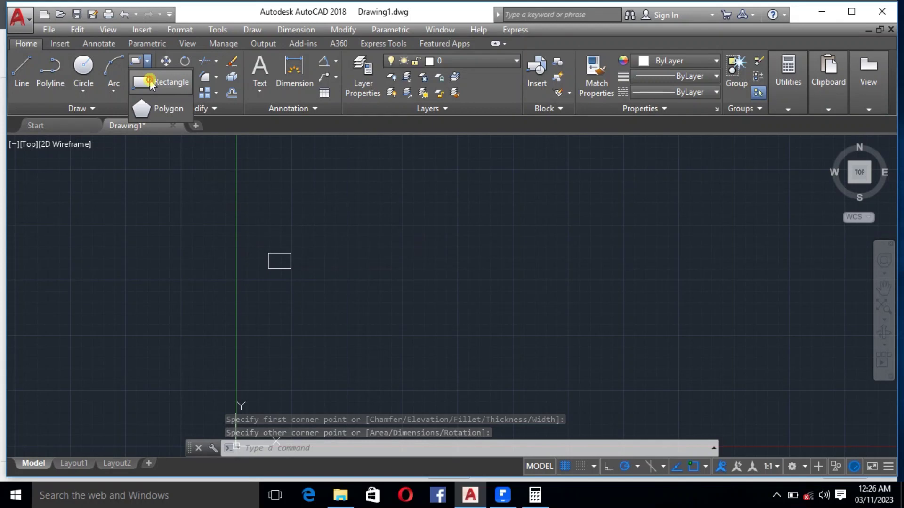
pyautogui.click(151, 83)
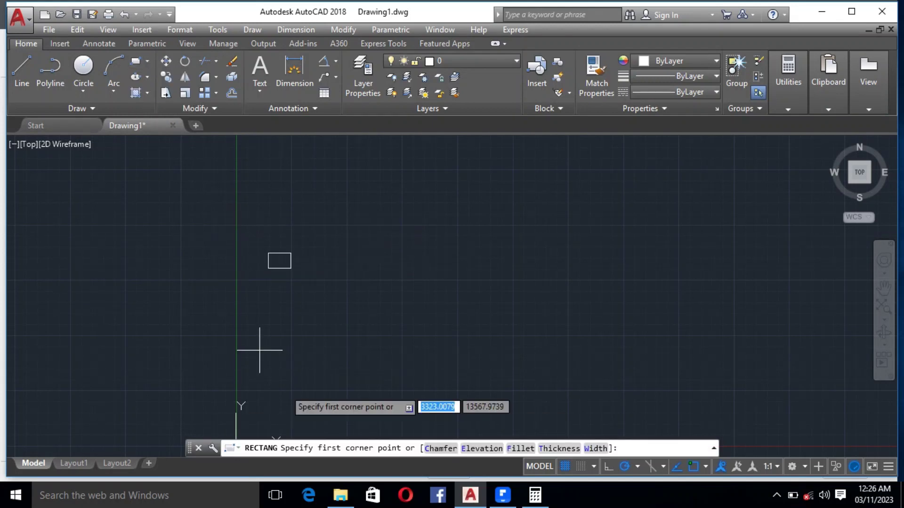
pyautogui.click(439, 449)
pyautogui.scroll(5, 282, 252)
pyautogui.scroll(2, 282, 252)
pyautogui.scroll(5, 330, 268)
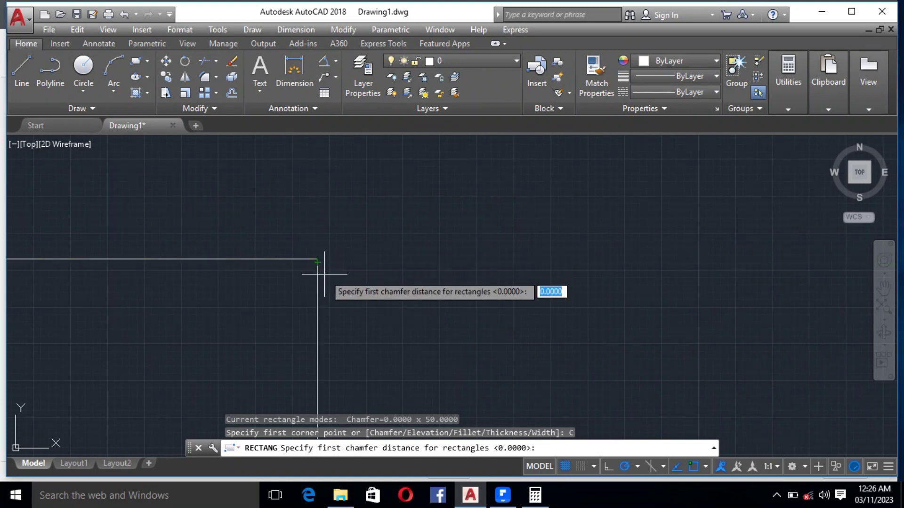
pyautogui.write('50')
pyautogui.press('Return')
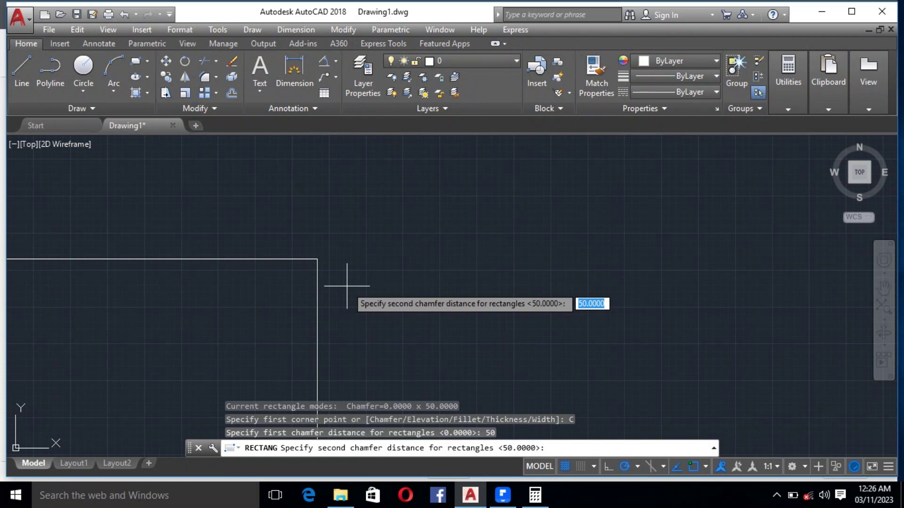
pyautogui.press('Return')
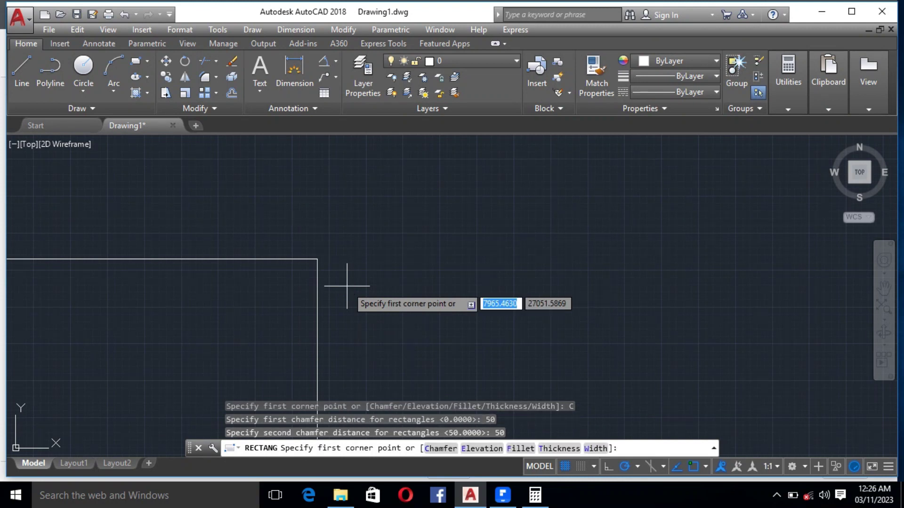
pyautogui.scroll(-5, 383, 239)
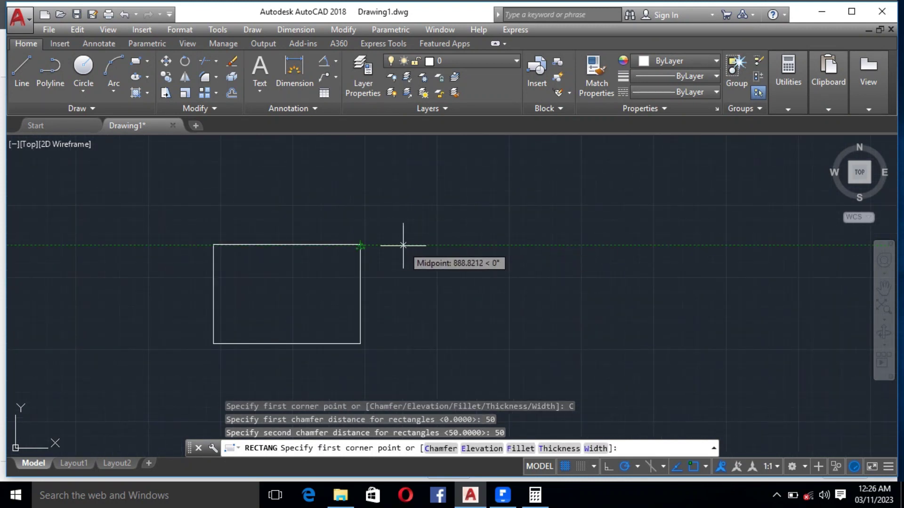
# Draw the 50 × 50 chamfered rectangle to the right of the plain one
pyautogui.click(404, 246)
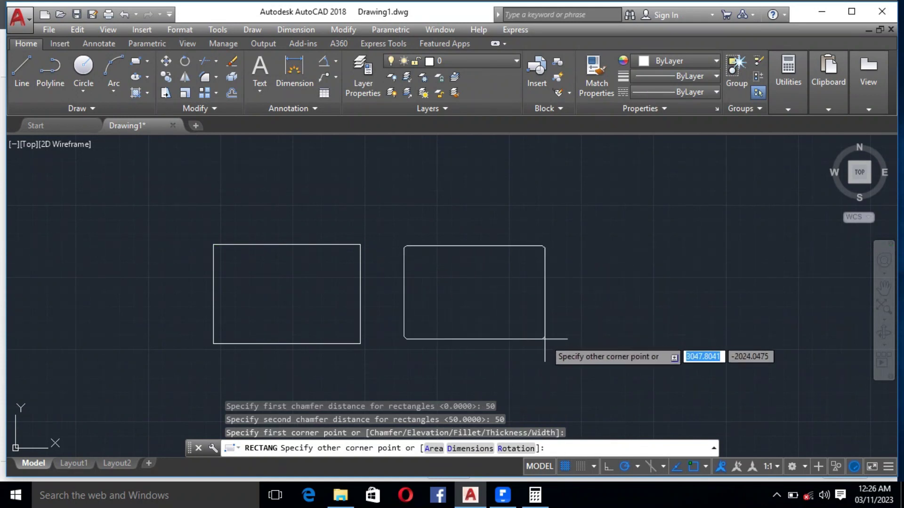
pyautogui.click(545, 339)
pyautogui.scroll(4, 386, 235)
pyautogui.scroll(4, 386, 263)
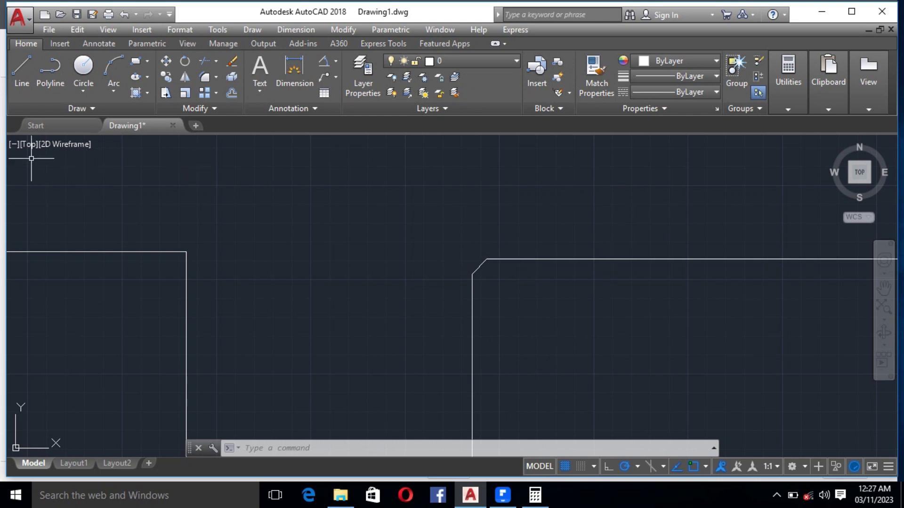
pyautogui.scroll(-5, 313, 216)
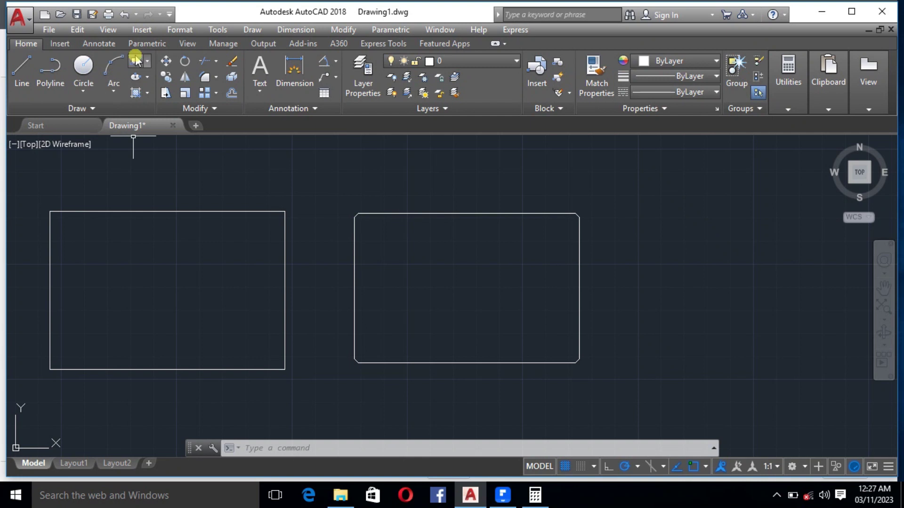
# Start a new rectangle and reset both chamfer distances to 0
pyautogui.click(148, 61)
pyautogui.click(155, 78)
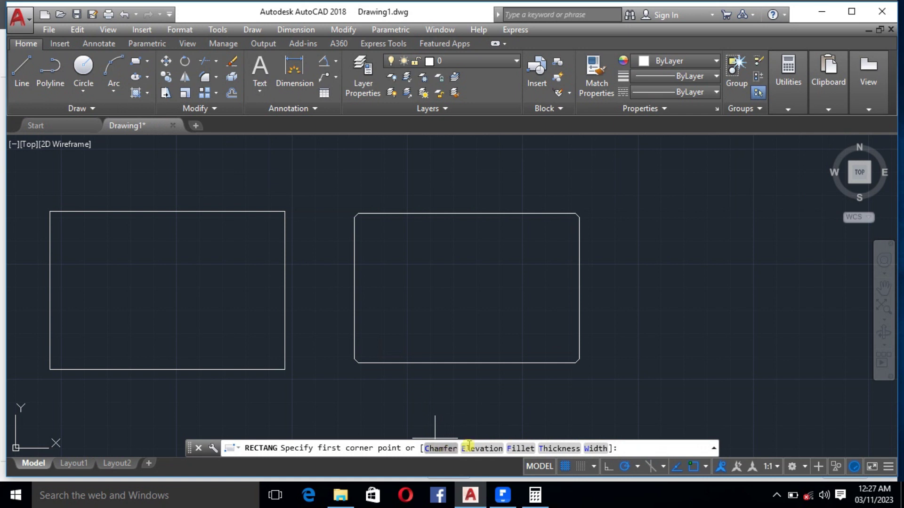
pyautogui.click(445, 448)
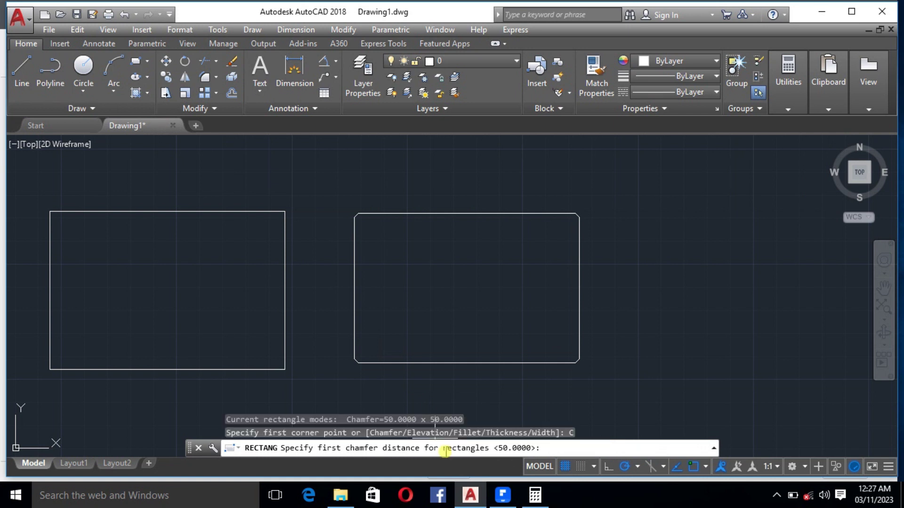
pyautogui.write('0')
pyautogui.press('Return')
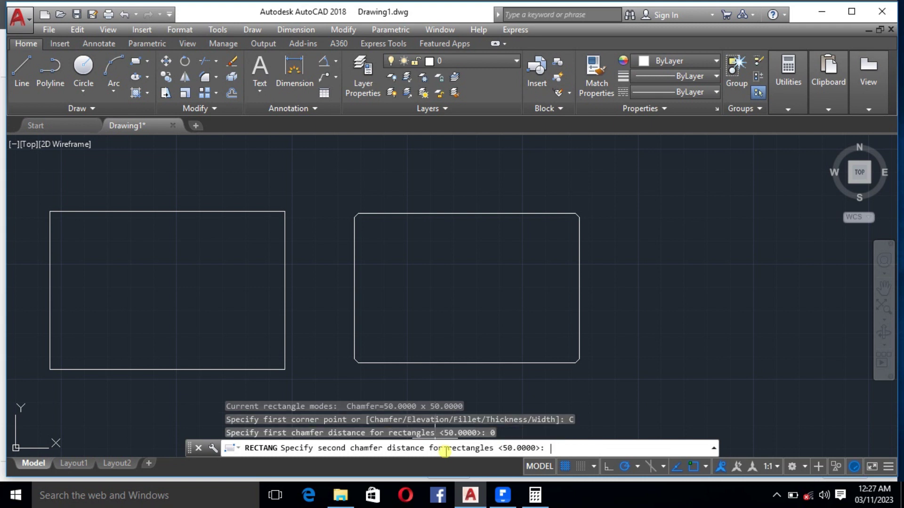
pyautogui.press('Return')
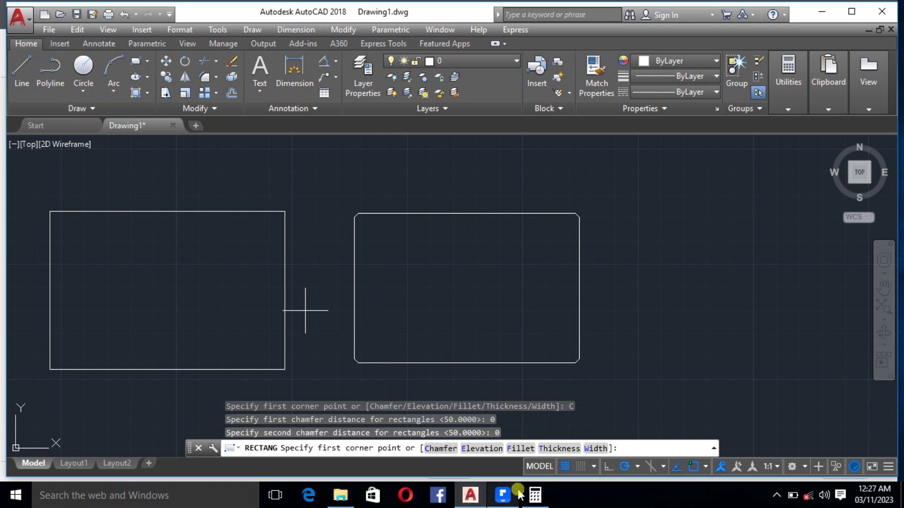
# Set a fillet radius of 50 and draw the rounded rectangle right of the chamfered one
pyautogui.click(520, 449)
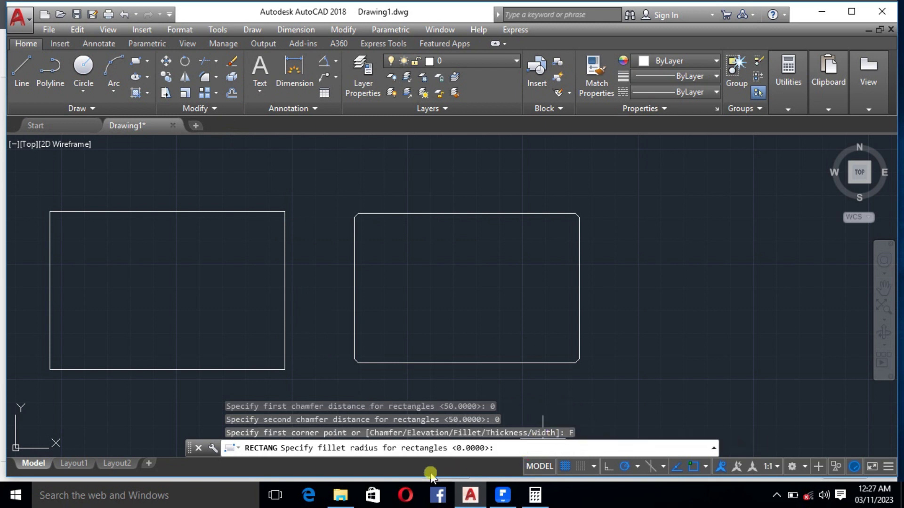
pyautogui.write('50')
pyautogui.press('Return')
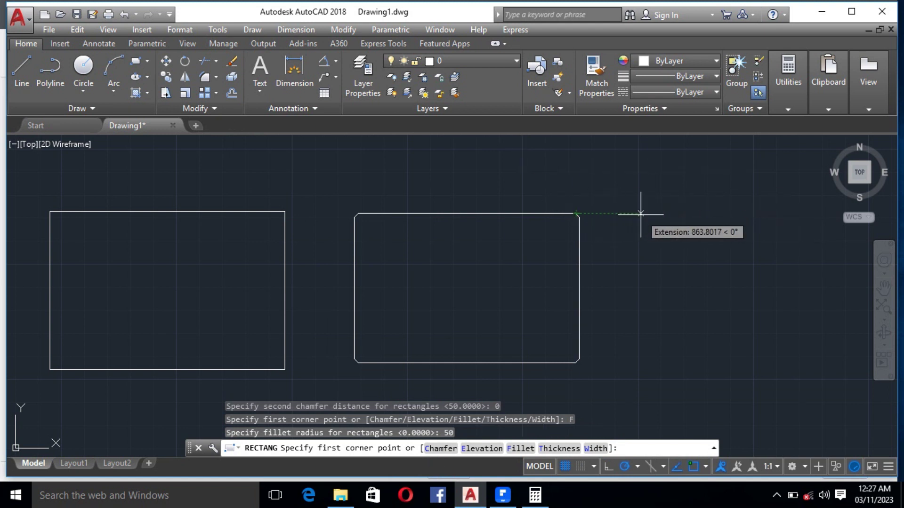
pyautogui.click(640, 213)
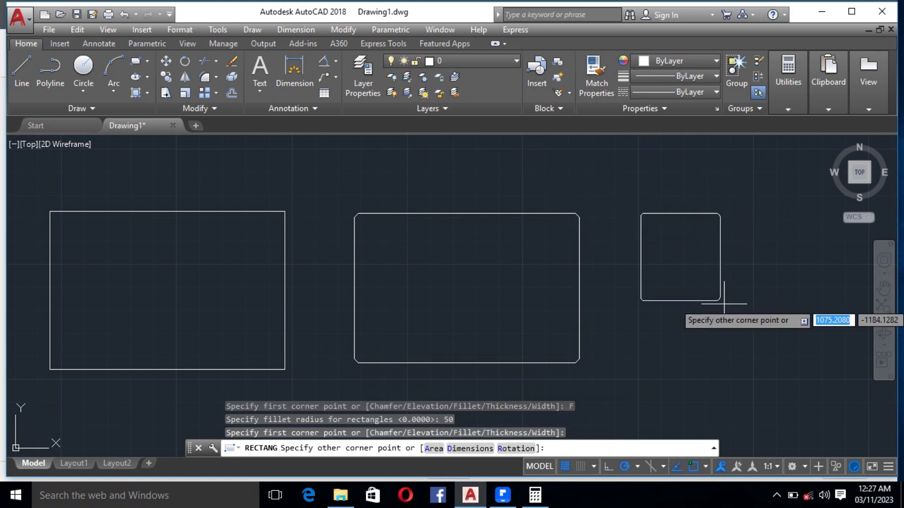
pyautogui.click(797, 358)
pyautogui.scroll(2, 616, 198)
pyautogui.scroll(3, 669, 221)
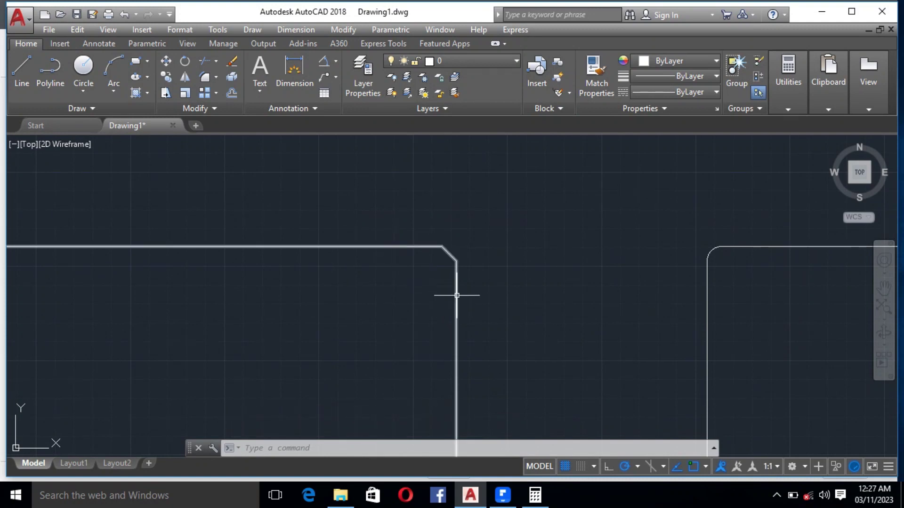
pyautogui.click(715, 251)
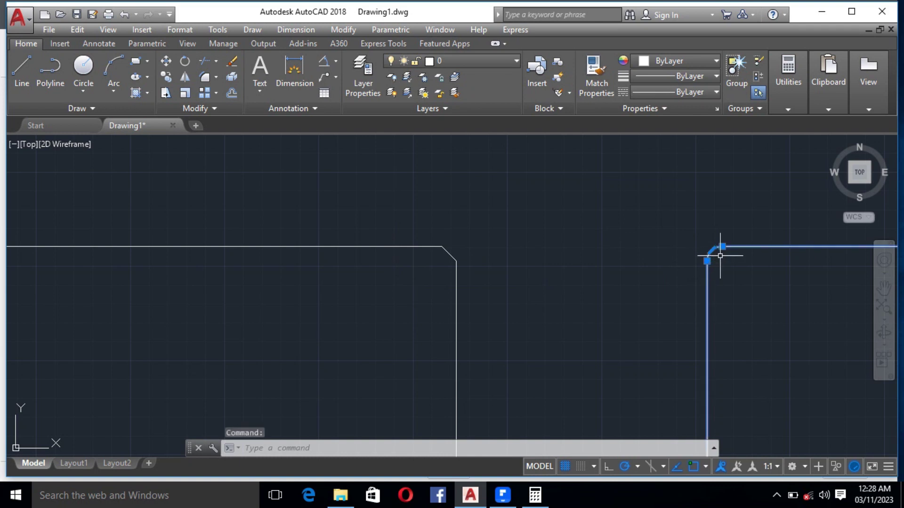
pyautogui.press('Escape')
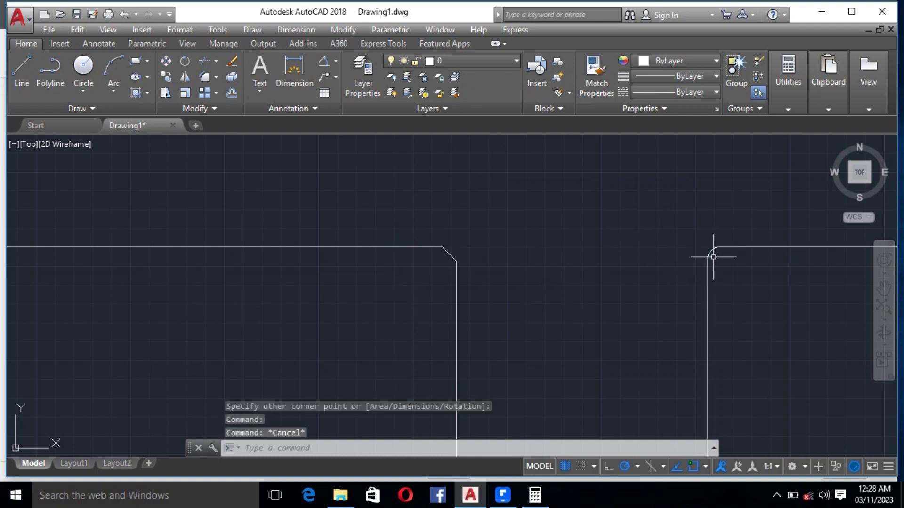
pyautogui.scroll(-5, 435, 211)
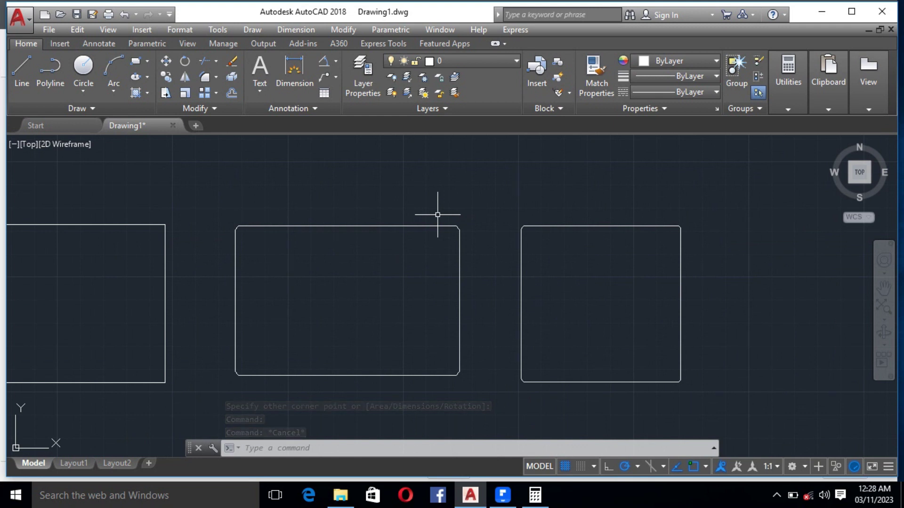
# Reset the rectangle corner fillet radius to 0, then cancel the rectangle
pyautogui.click(147, 61)
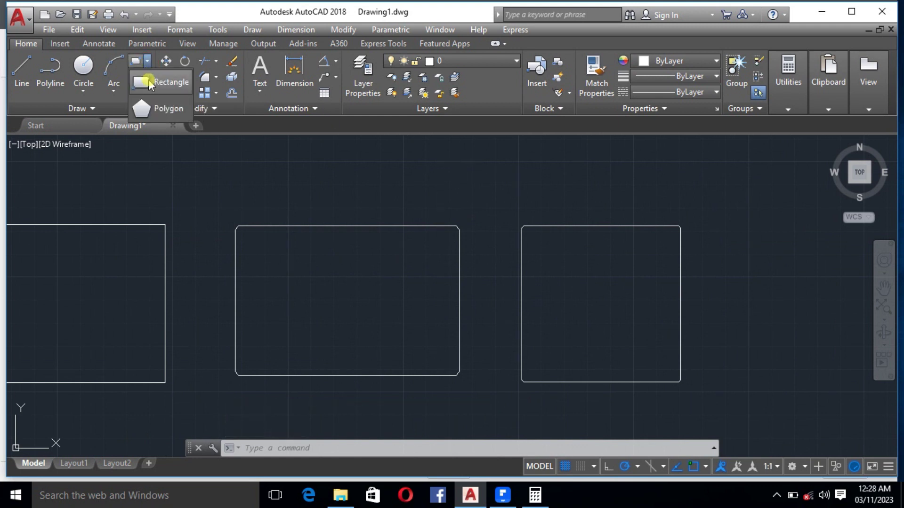
pyautogui.click(150, 84)
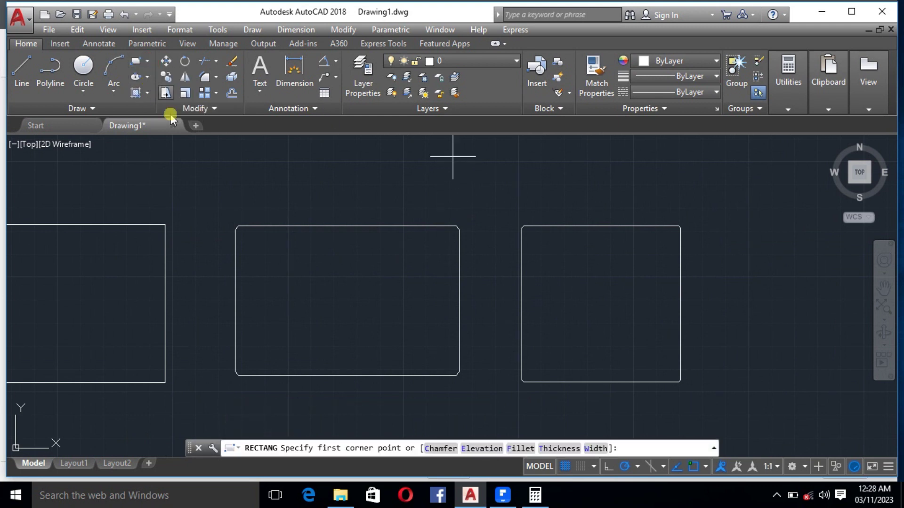
pyautogui.click(512, 449)
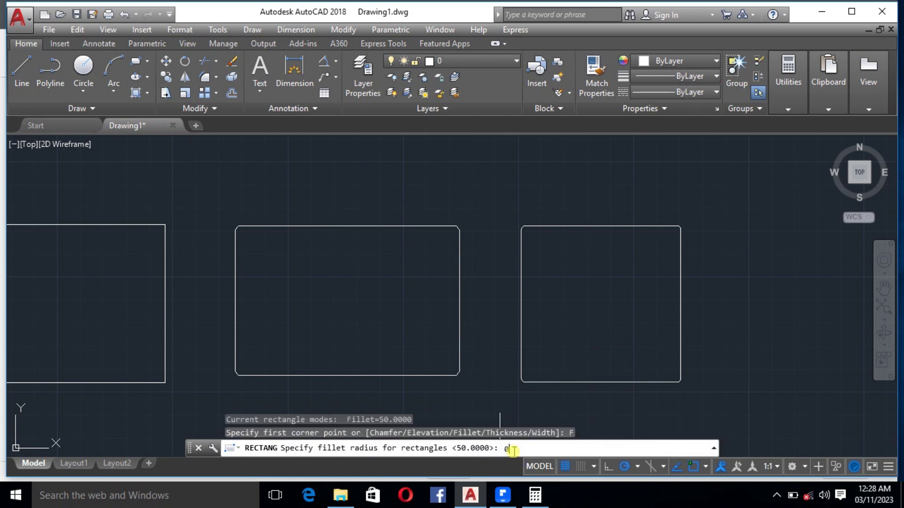
pyautogui.press('Return')
pyautogui.press('Return')
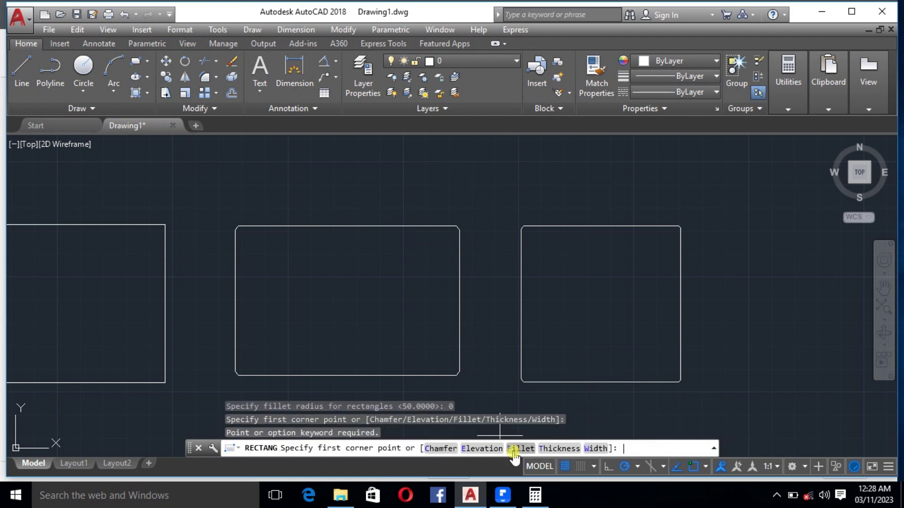
pyautogui.press('Escape')
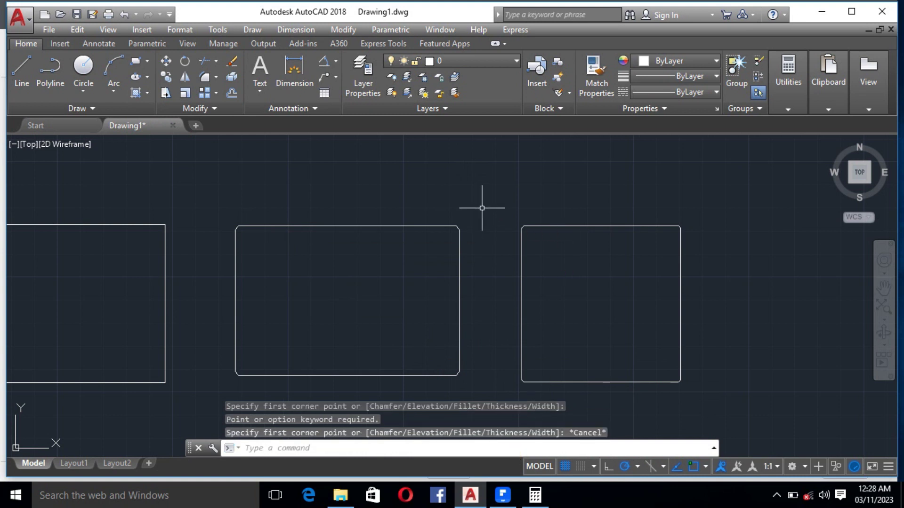
# Start a new rectangle from the Draw panel flyout, awaiting its first corner
pyautogui.click(146, 61)
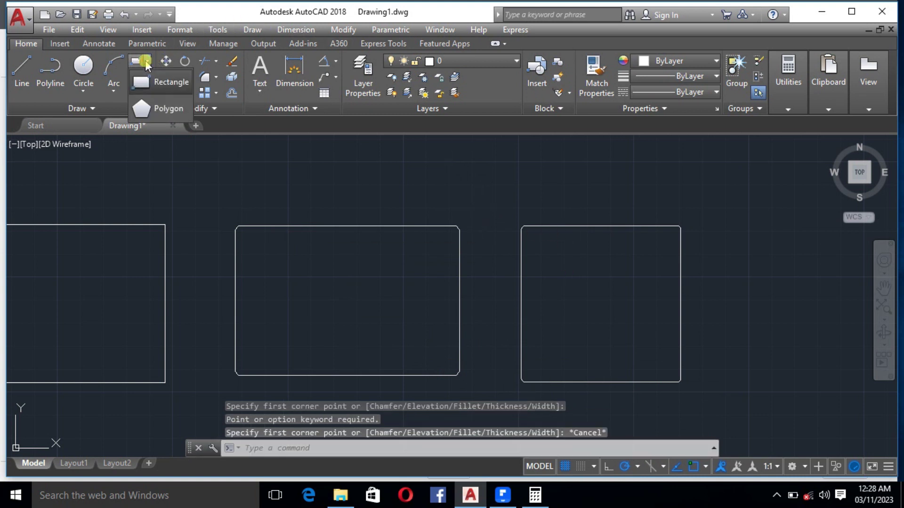
pyautogui.click(166, 86)
pyautogui.scroll(-2, 503, 400)
pyautogui.scroll(-4, 447, 289)
pyautogui.scroll(4, 325, 330)
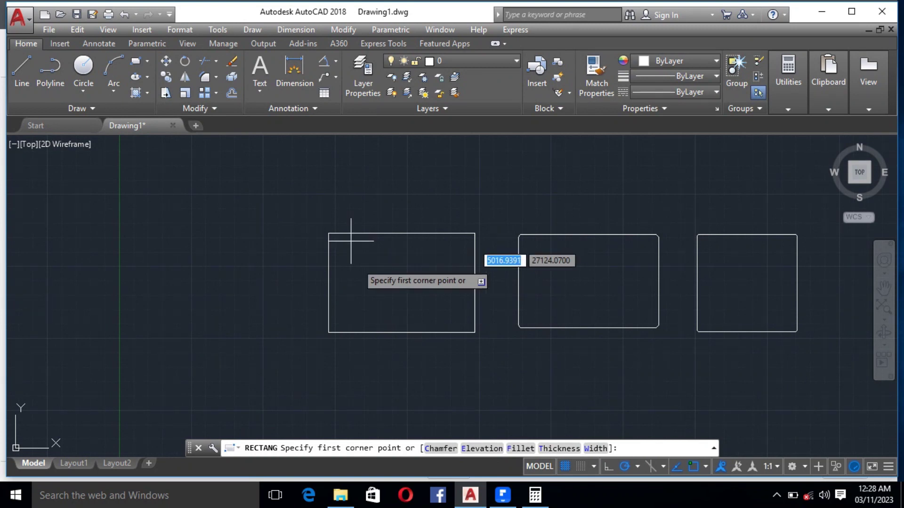
# Attempt to set a rectangle elevation, cancelling the unfinished tries
pyautogui.click(477, 448)
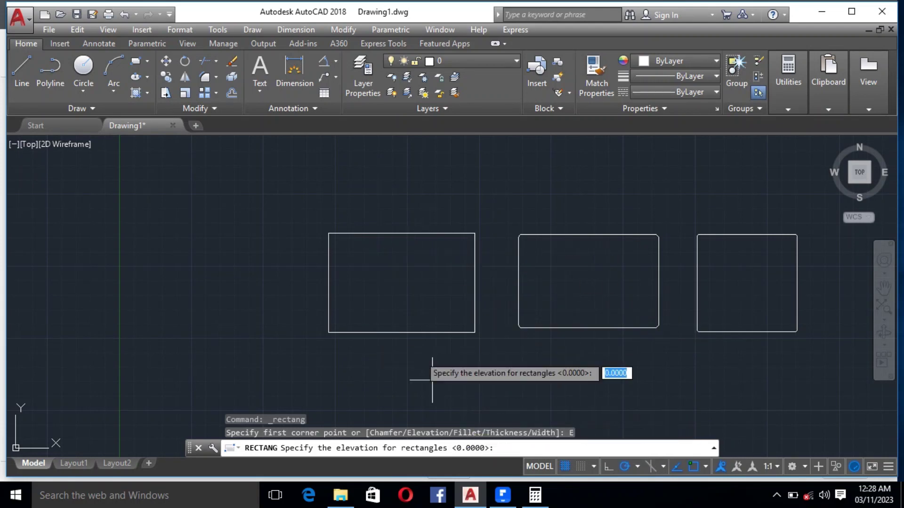
pyautogui.scroll(-2, 313, 308)
pyautogui.scroll(-5, 330, 162)
pyautogui.click(283, 193)
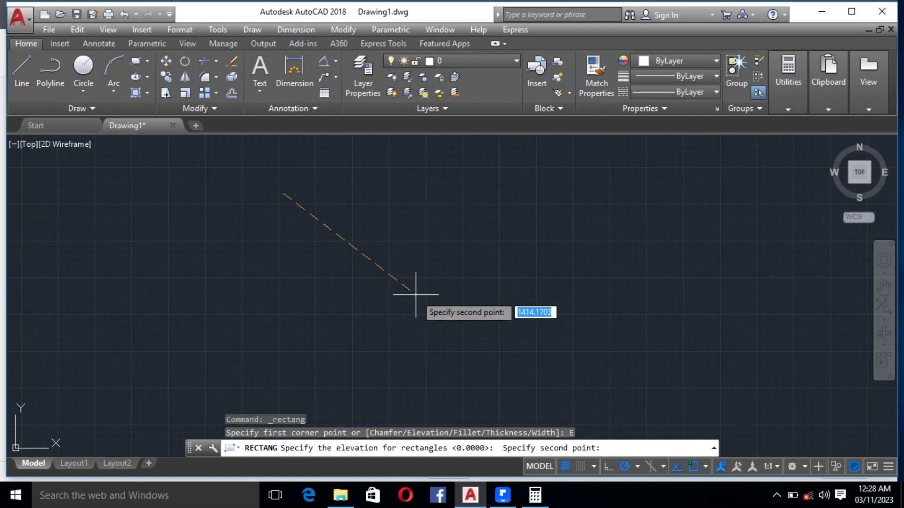
pyautogui.press('Escape')
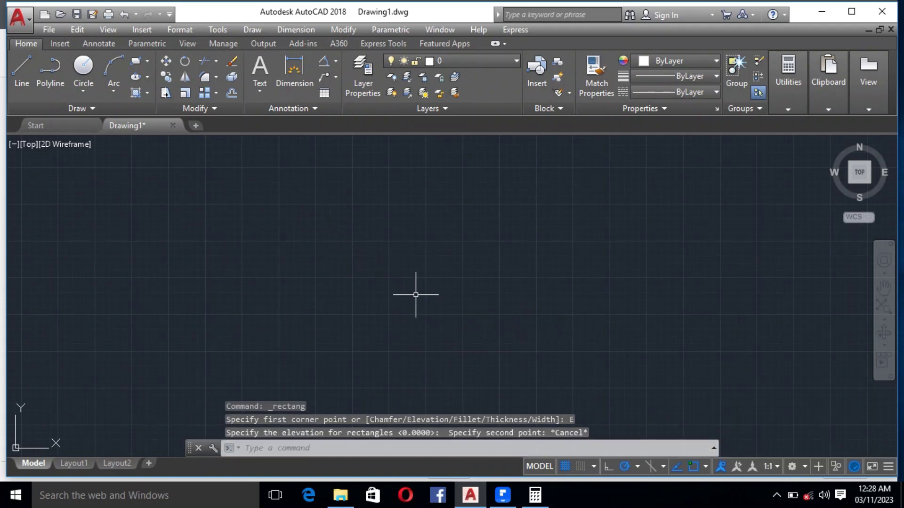
pyautogui.press('Escape')
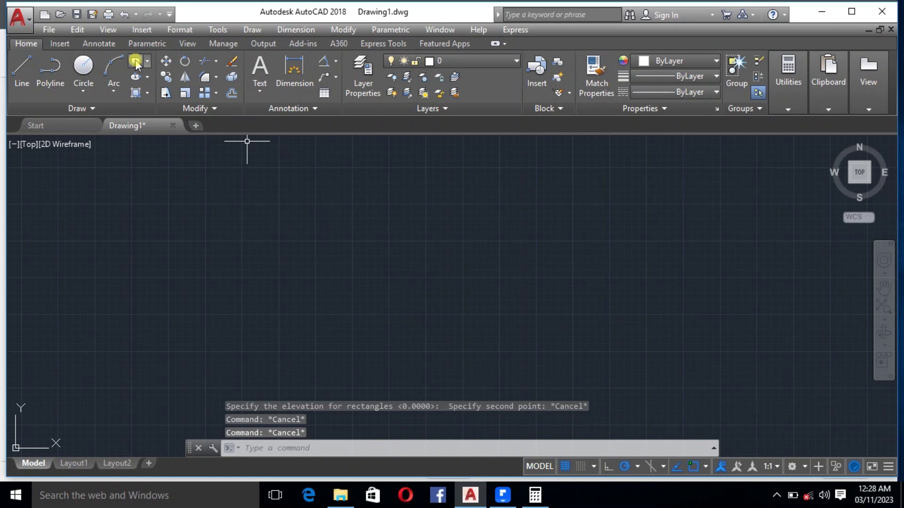
pyautogui.click(135, 63)
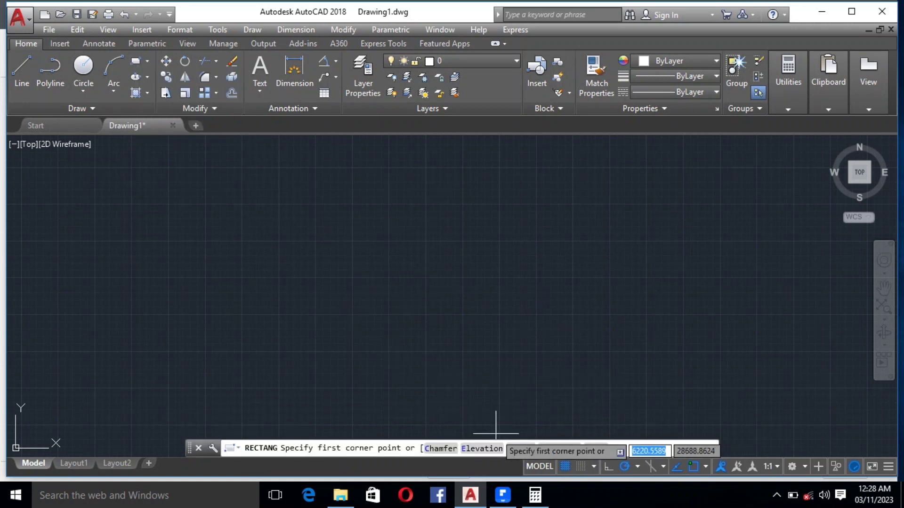
pyautogui.click(482, 448)
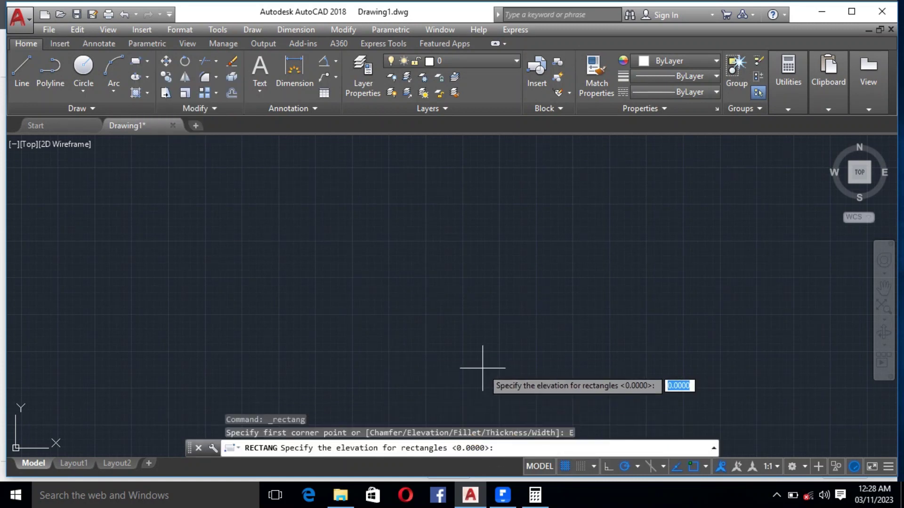
pyautogui.click(168, 176)
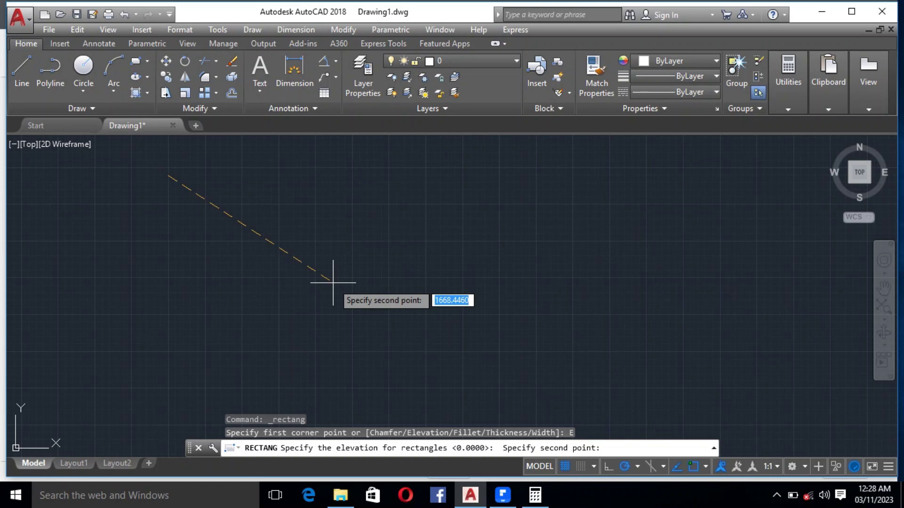
pyautogui.press('Escape')
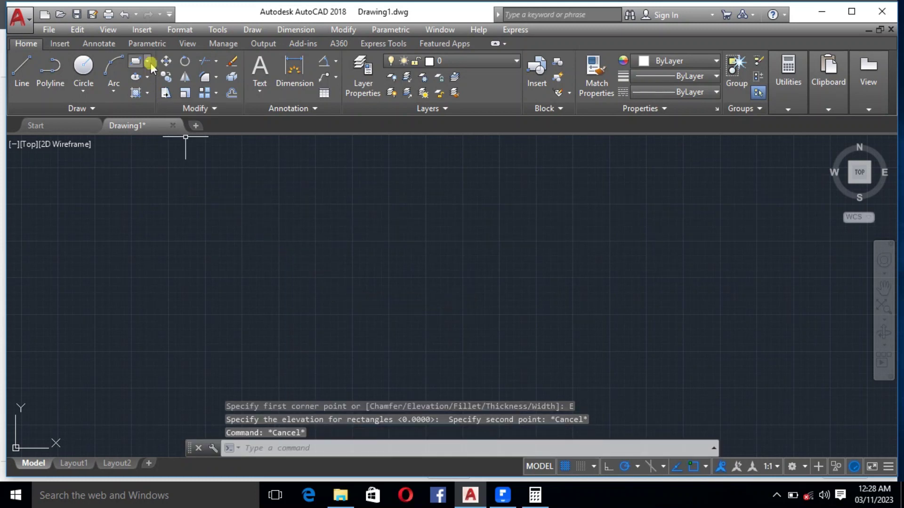
# Draw a large rectangle, then an inner rectangle at elevation 20 inside it
pyautogui.click(135, 61)
pyautogui.click(128, 175)
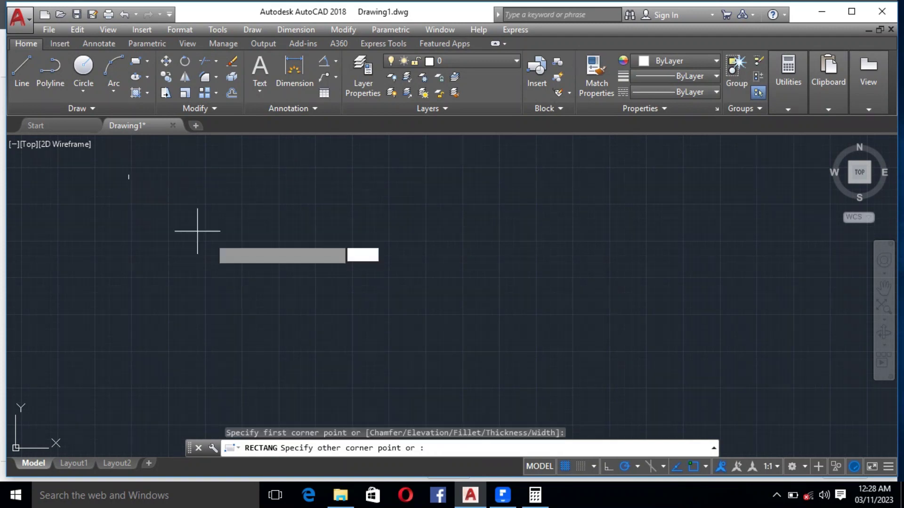
pyautogui.click(391, 311)
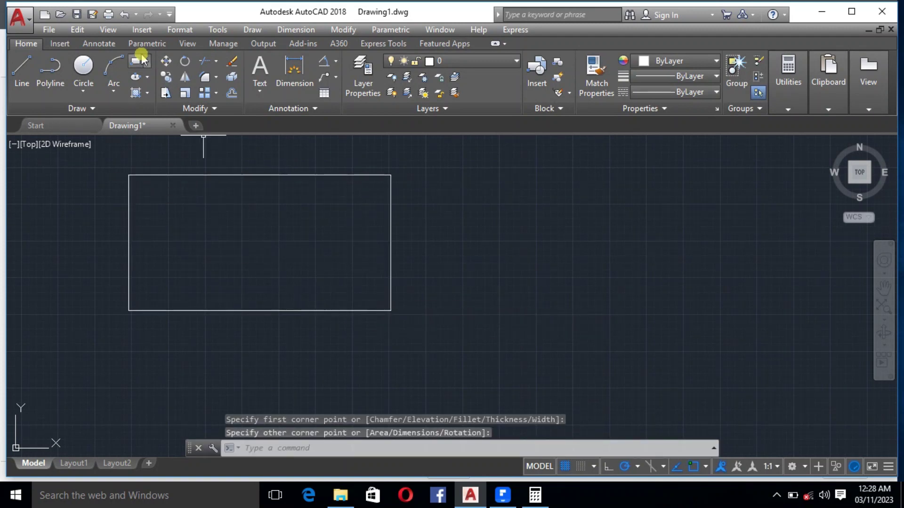
pyautogui.click(139, 63)
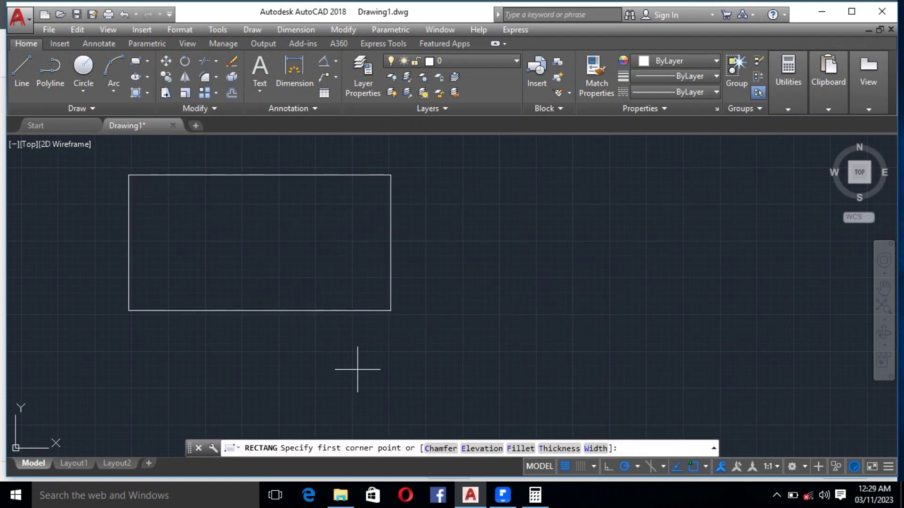
pyautogui.click(473, 448)
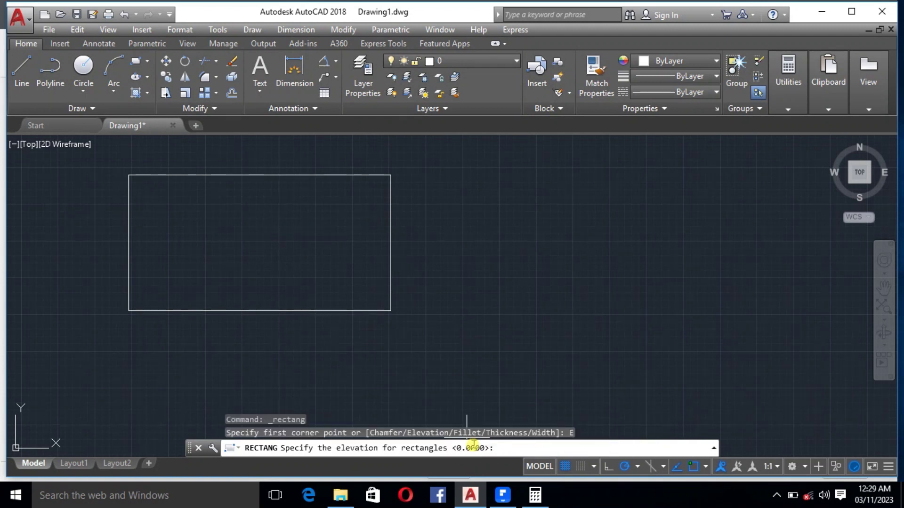
pyautogui.write('20')
pyautogui.press('Return')
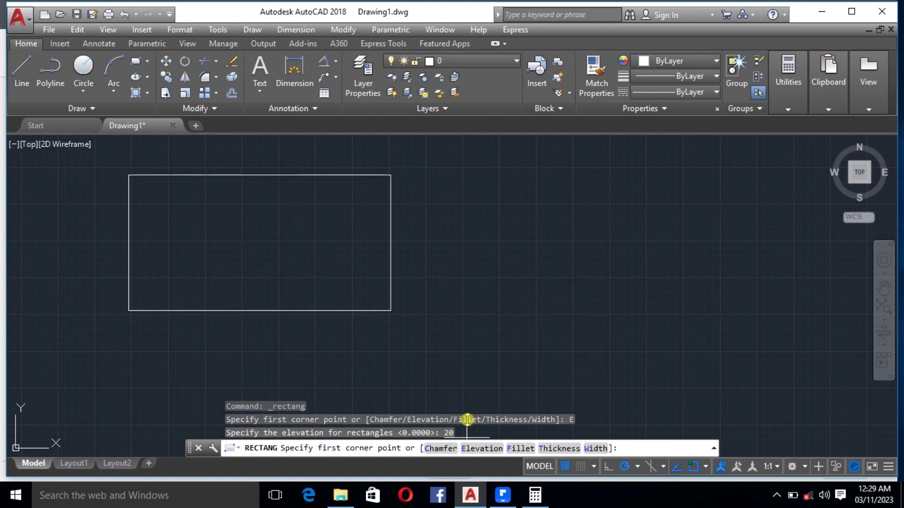
pyautogui.click(159, 196)
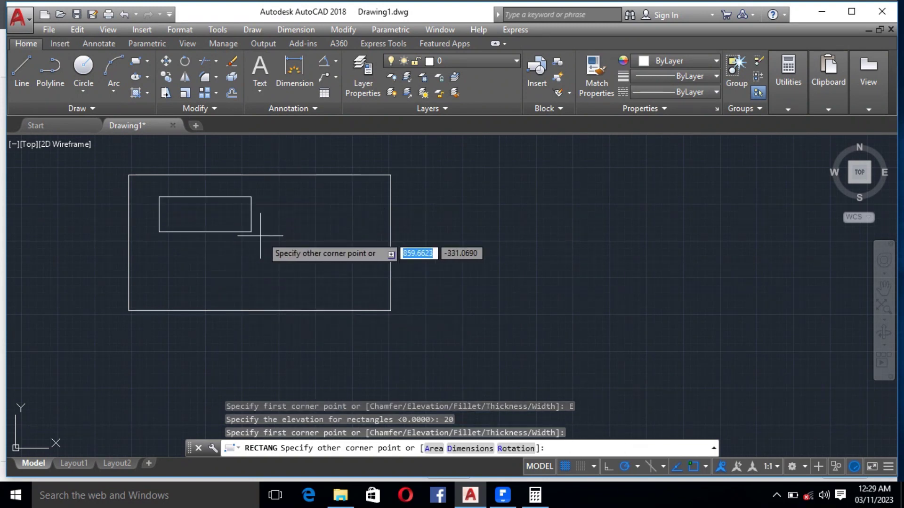
pyautogui.click(369, 282)
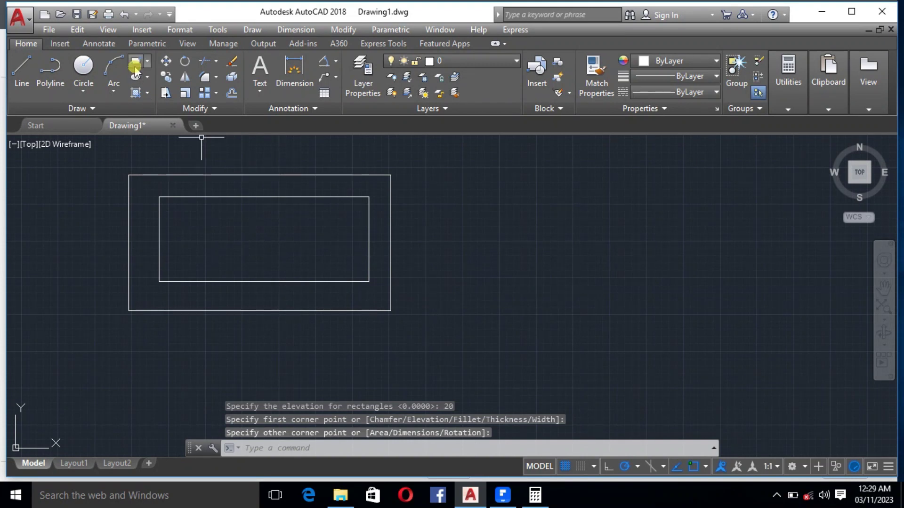
# Draw the innermost rectangle at elevation 50 inside the inner rectangle
pyautogui.click(135, 66)
pyautogui.click(473, 448)
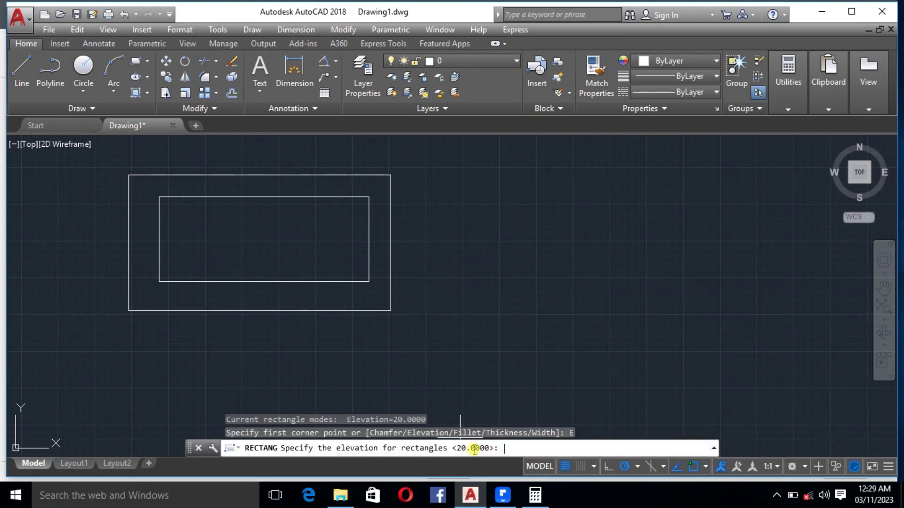
pyautogui.write('50')
pyautogui.press('Return')
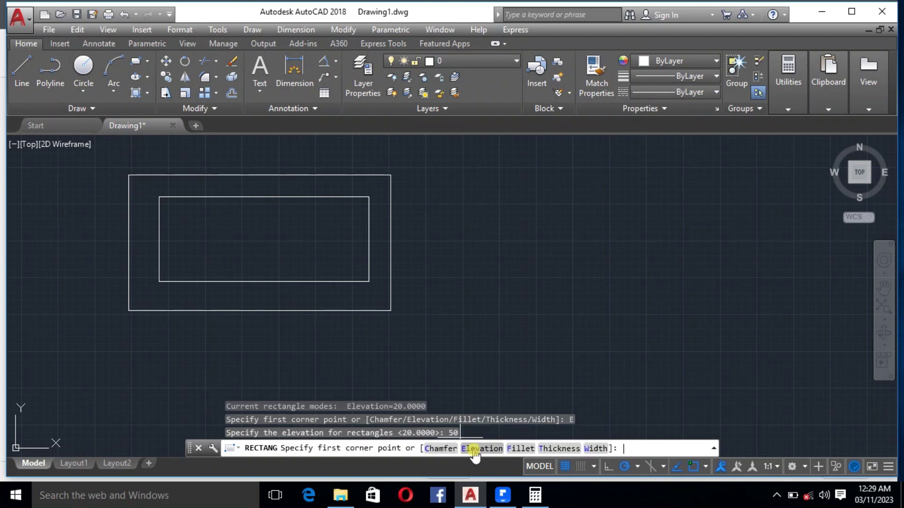
pyautogui.click(181, 215)
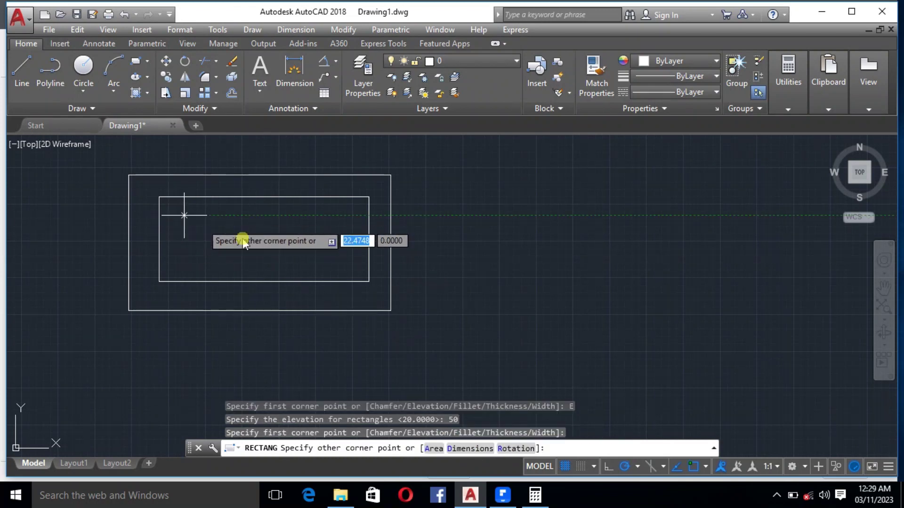
pyautogui.click(352, 258)
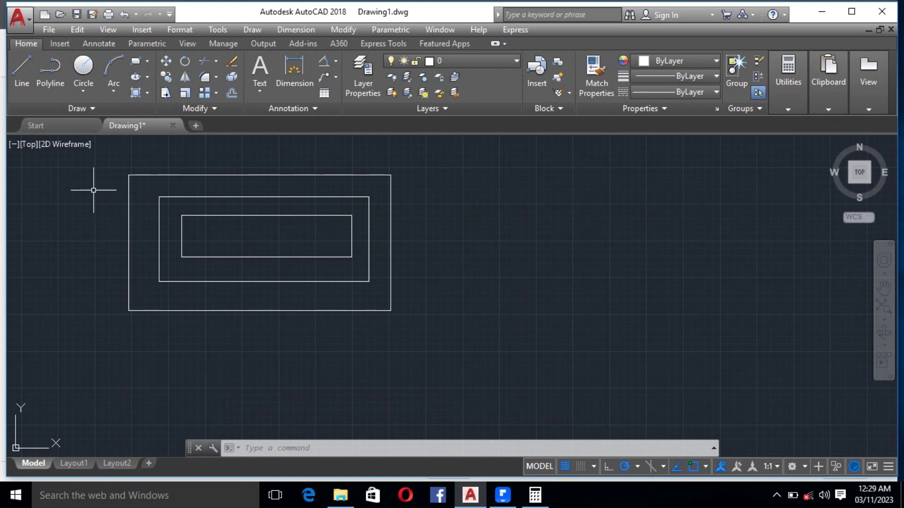
pyautogui.rightClick(32, 145)
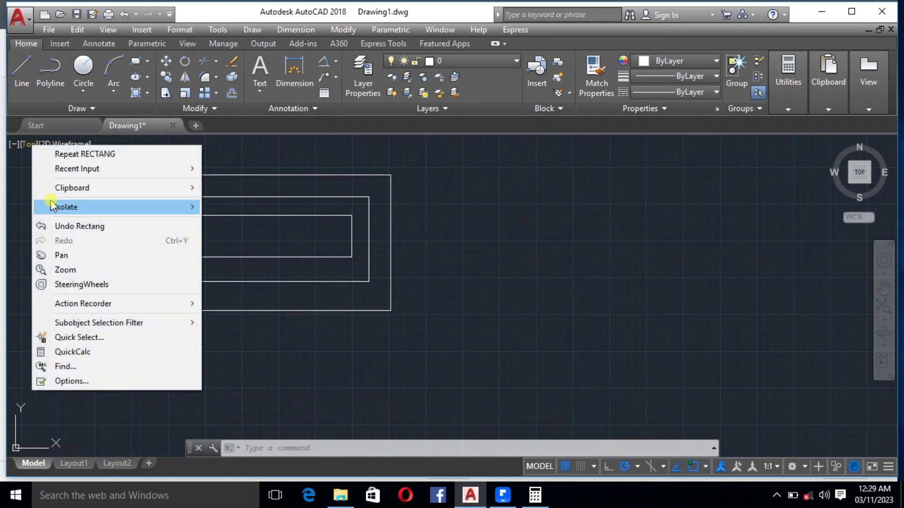
pyautogui.click(28, 145)
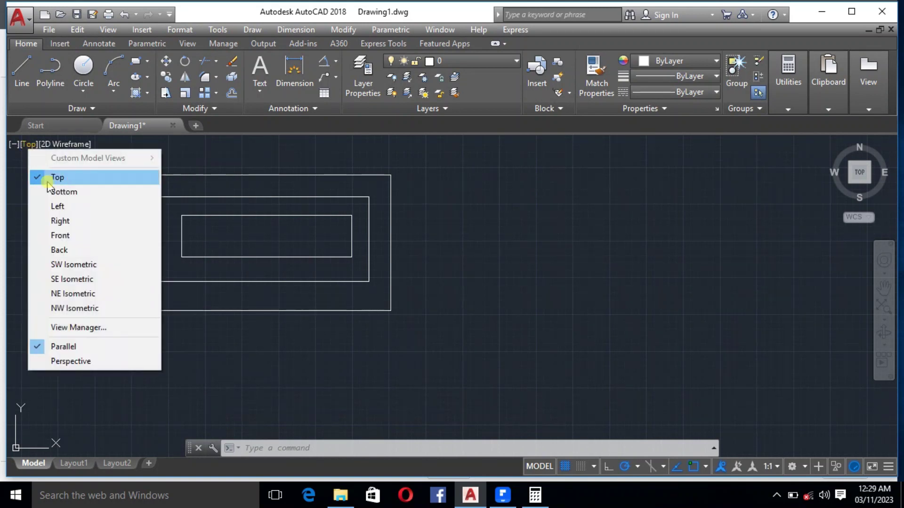
pyautogui.click(101, 266)
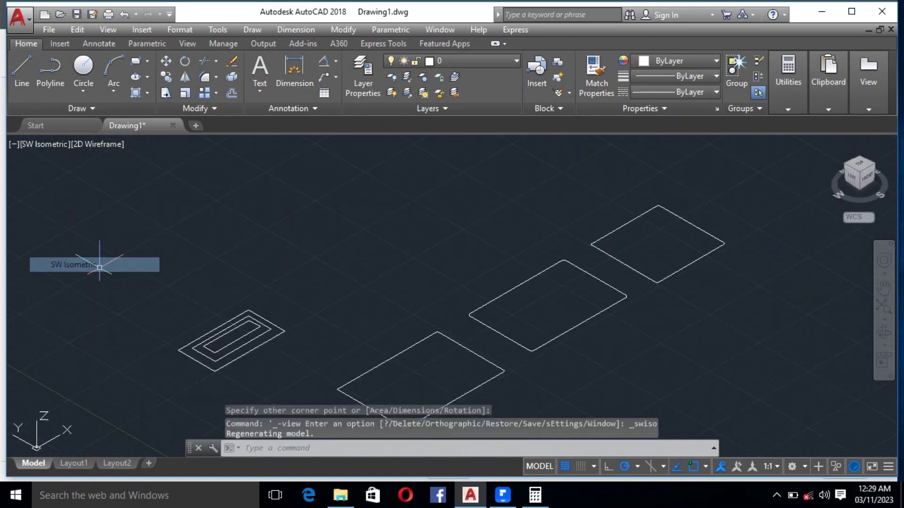
pyautogui.scroll(8, 211, 375)
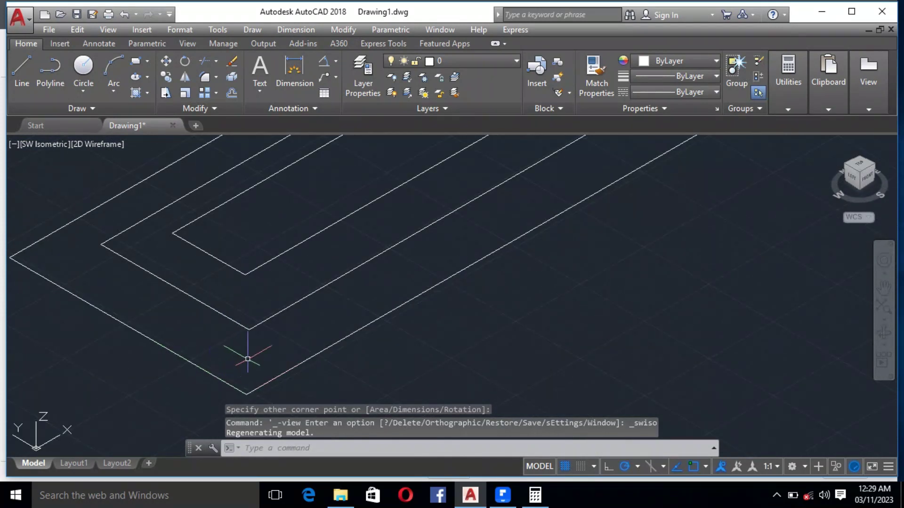
pyautogui.click(883, 336)
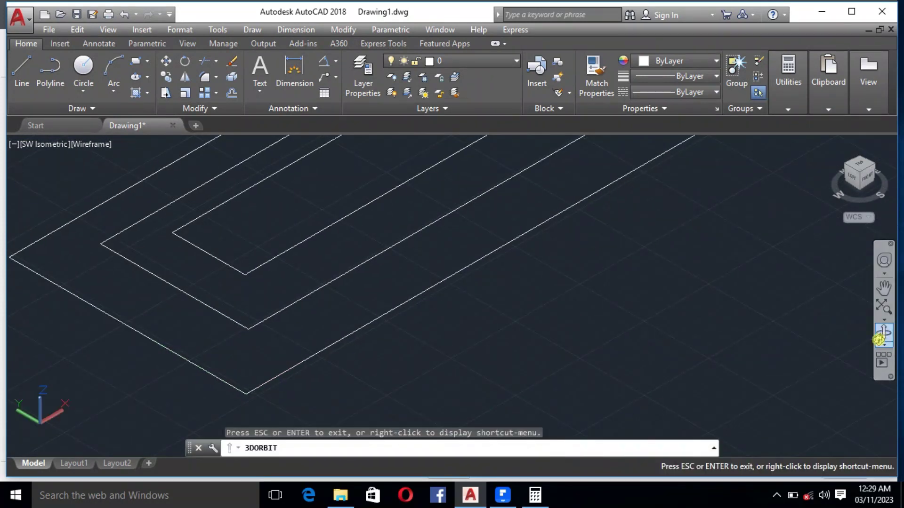
pyautogui.moveTo(461, 318); pyautogui.dragTo(430, 270)
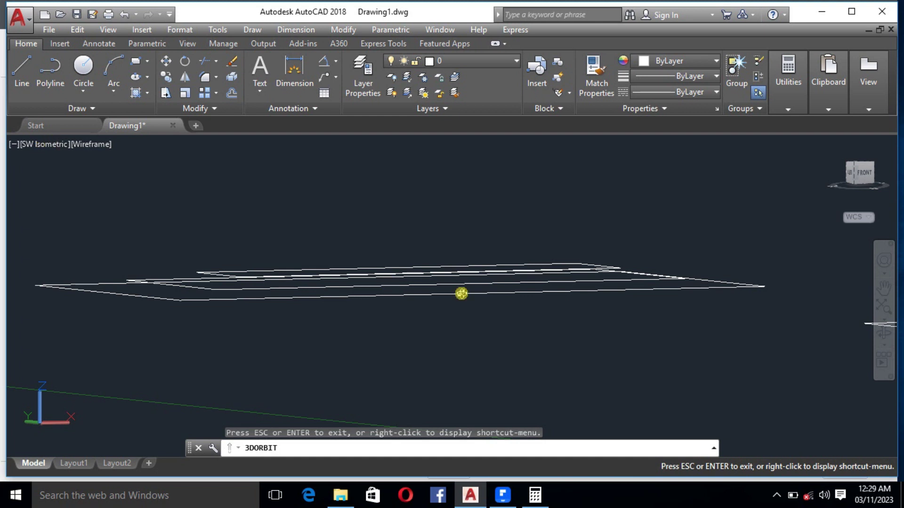
pyautogui.press('Escape')
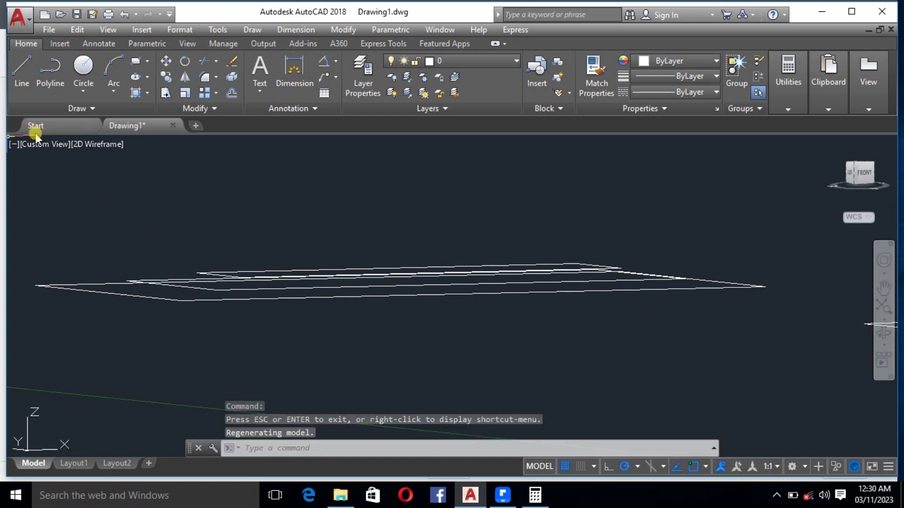
pyautogui.click(40, 146)
# Return to the top view and set the rectangle elevation to 0
pyautogui.click(67, 176)
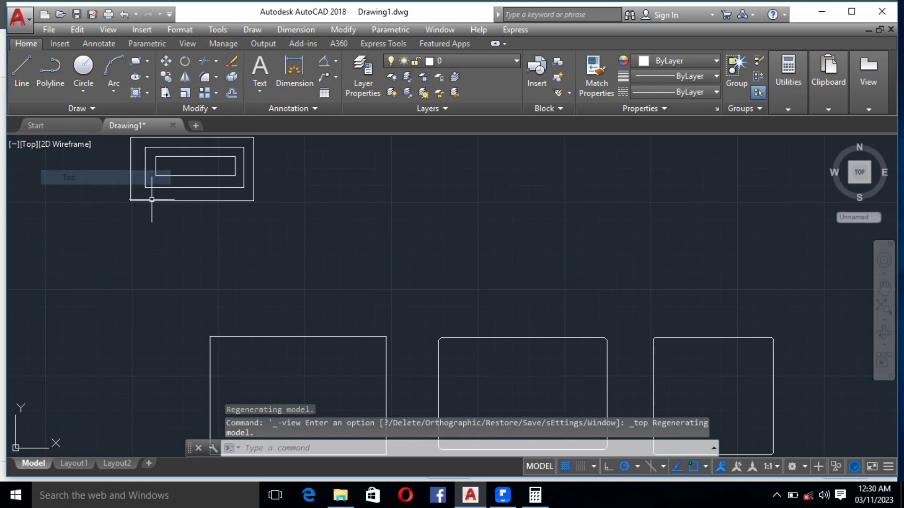
pyautogui.scroll(-2, 307, 253)
pyautogui.scroll(4, 293, 228)
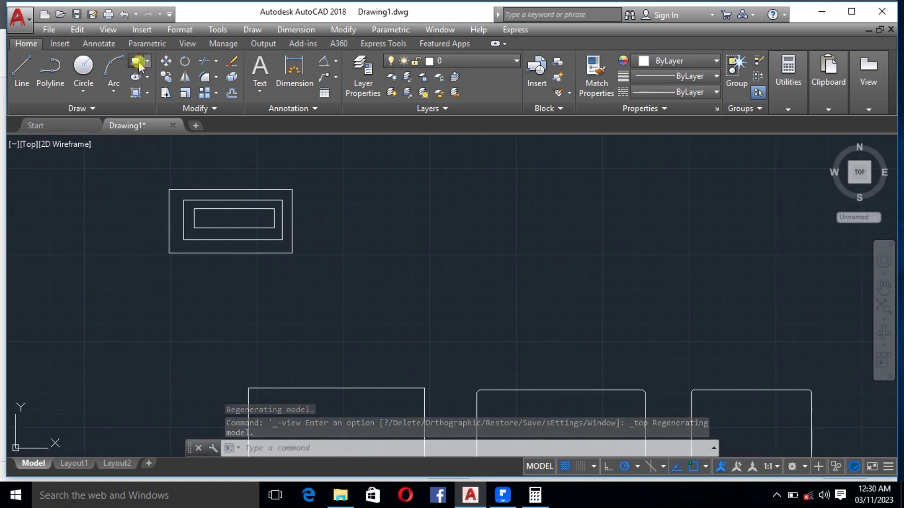
pyautogui.click(135, 61)
pyautogui.click(478, 449)
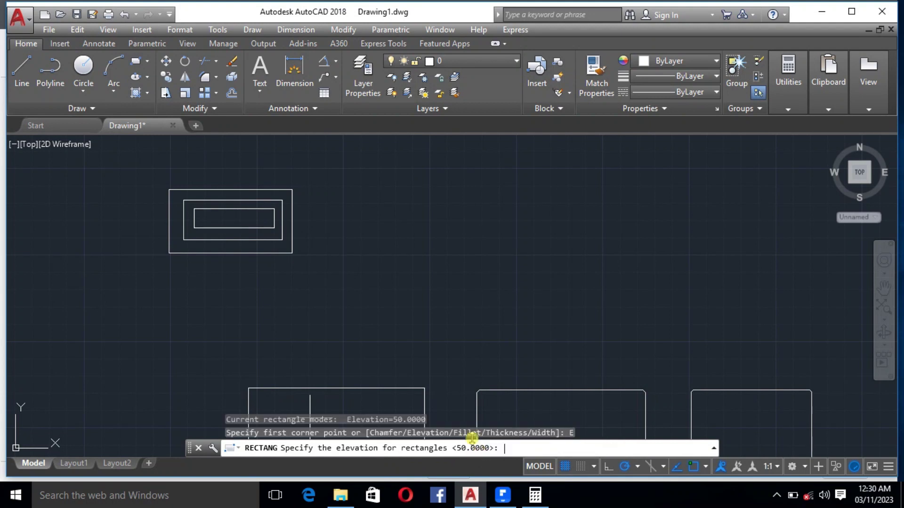
pyautogui.write('0')
pyautogui.press('Return')
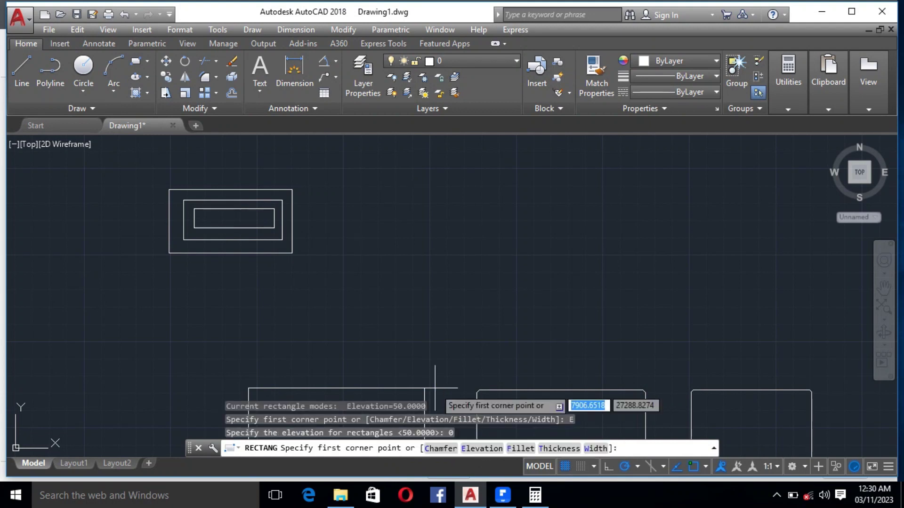
# Draw a trial rectangle, delete it, and restart RECTANG
pyautogui.click(394, 203)
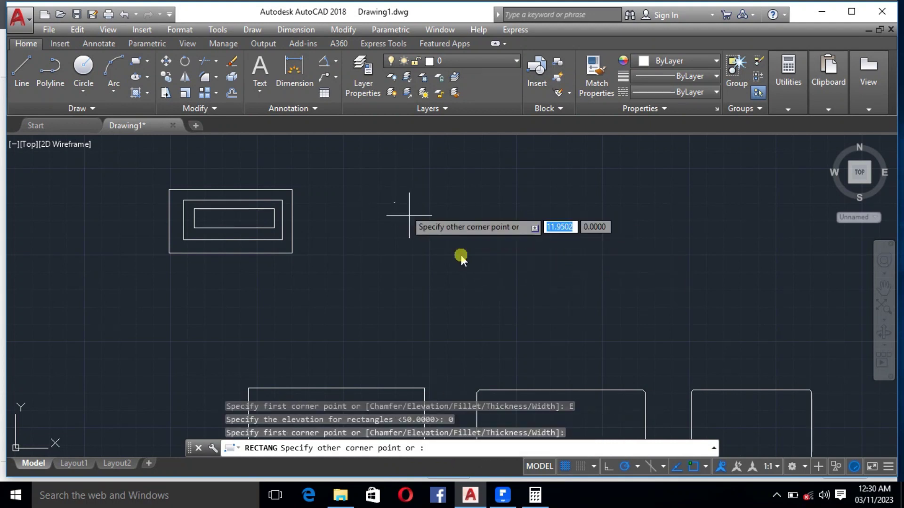
pyautogui.click(507, 279)
pyautogui.press('Escape')
pyautogui.moveTo(523, 283); pyautogui.dragTo(444, 238)
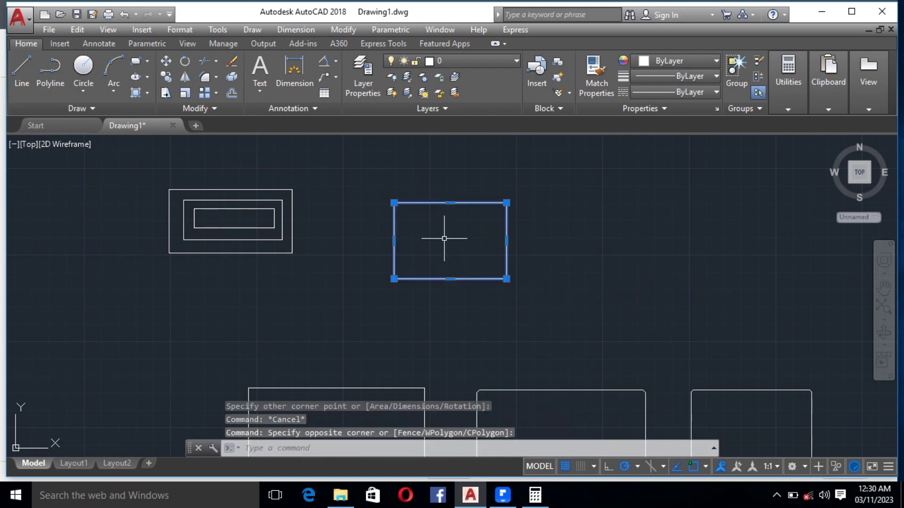
pyautogui.press('Delete')
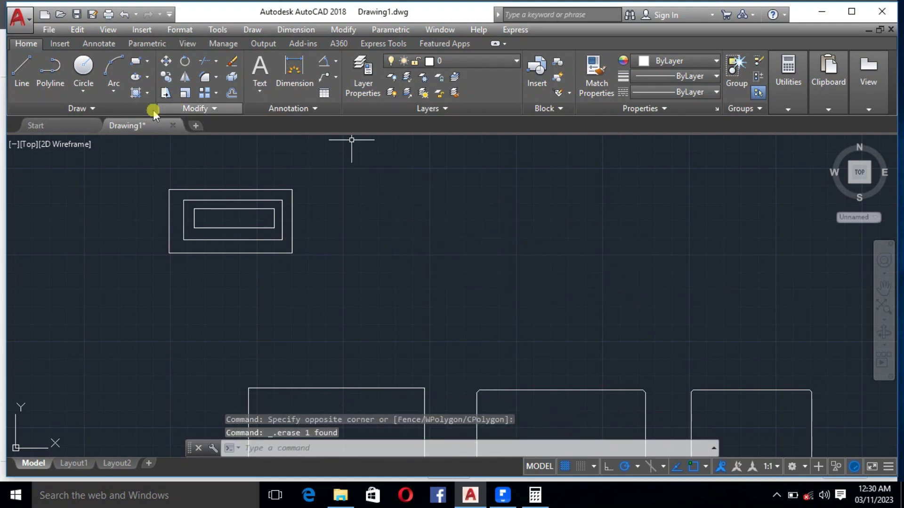
pyautogui.click(136, 61)
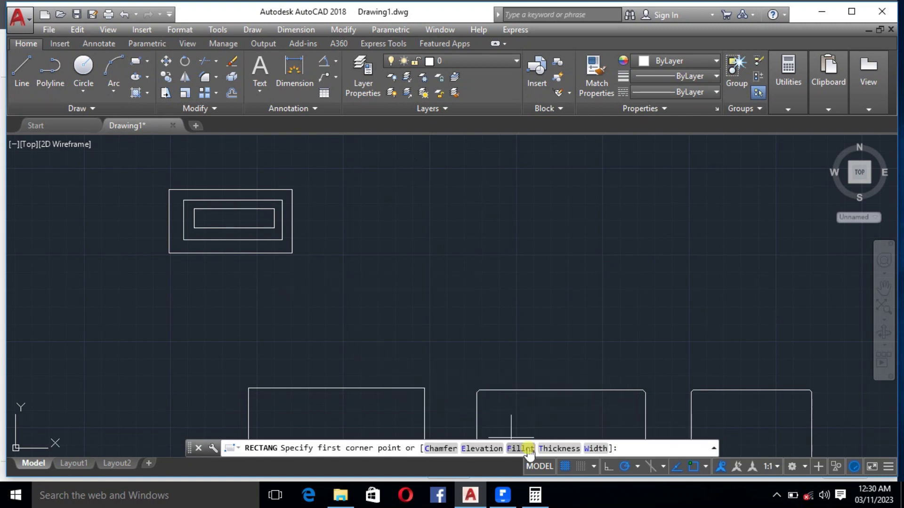
# Set rectangle thickness to 20 and draw a rectangle right of the nested ones
pyautogui.click(560, 449)
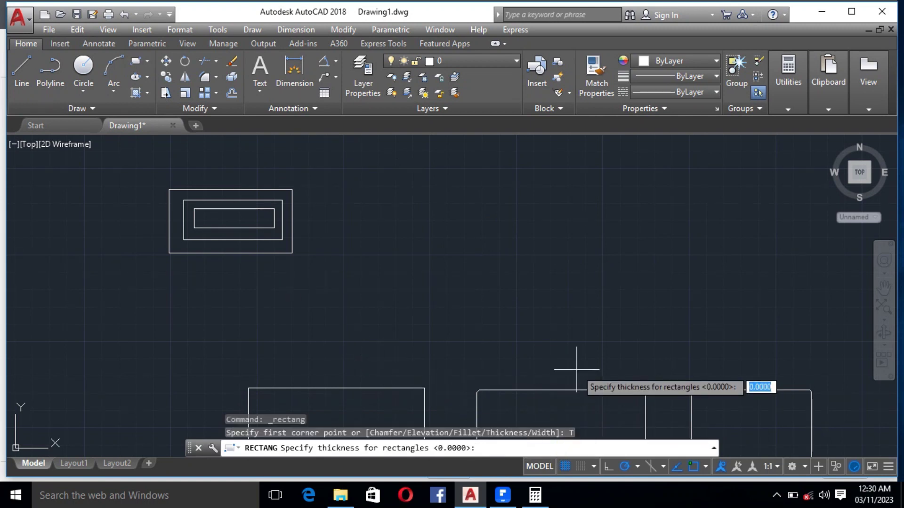
pyautogui.write('20')
pyautogui.press('Return')
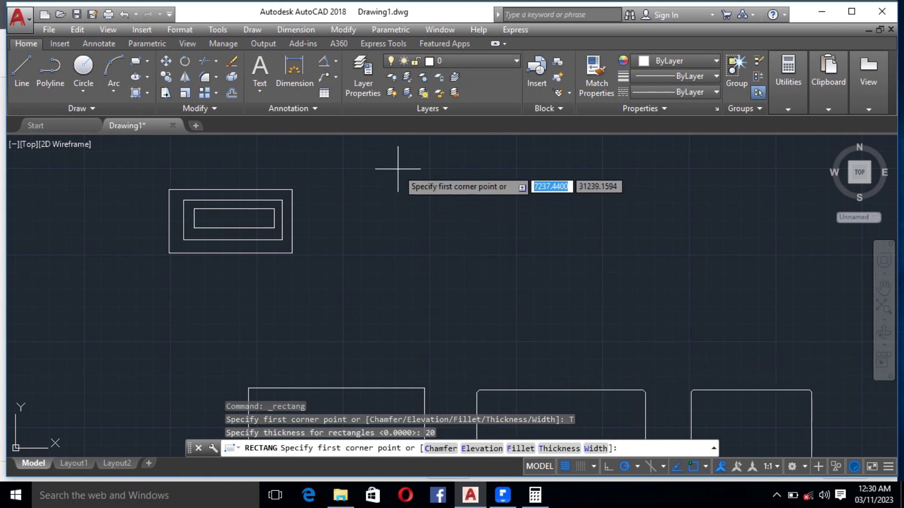
pyautogui.click(385, 182)
pyautogui.click(497, 262)
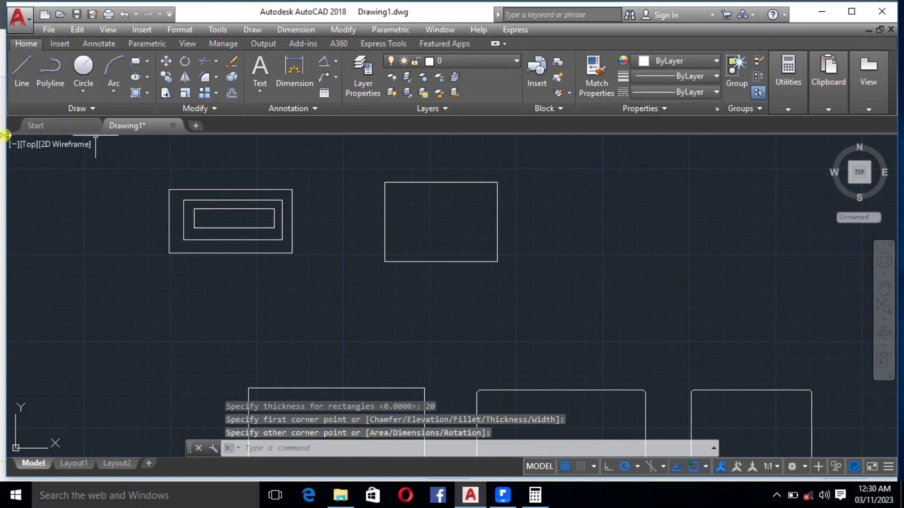
pyautogui.click(27, 145)
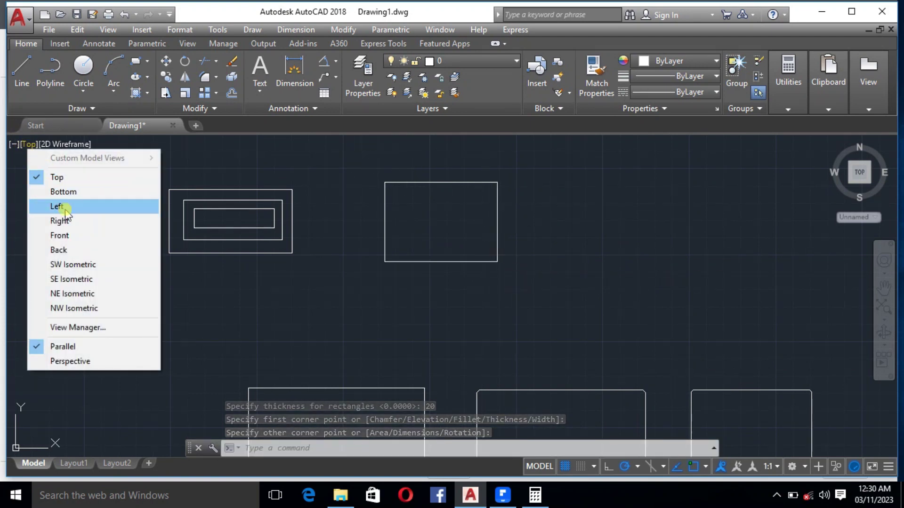
pyautogui.click(75, 264)
pyautogui.scroll(5, 306, 282)
pyautogui.scroll(3, 362, 313)
pyautogui.scroll(2, 367, 307)
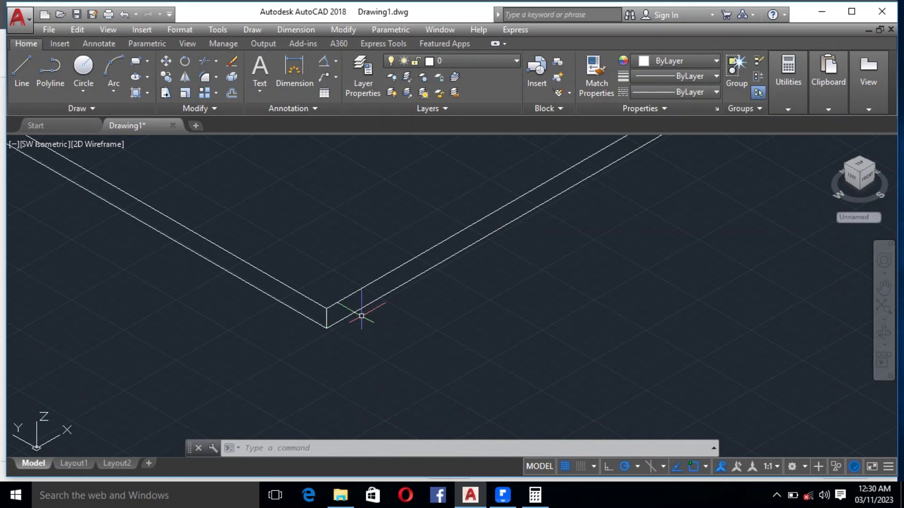
pyautogui.keyDown('shift'); pyautogui.moveTo(361, 316); pyautogui.dragTo(358, 288, button='middle'); pyautogui.keyUp('shift')
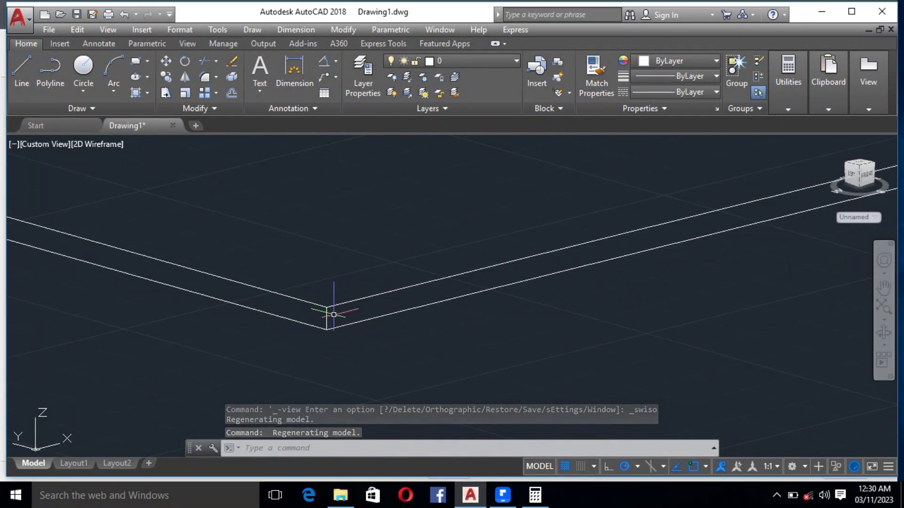
pyautogui.scroll(-3, 339, 322)
pyautogui.scroll(-4, 374, 367)
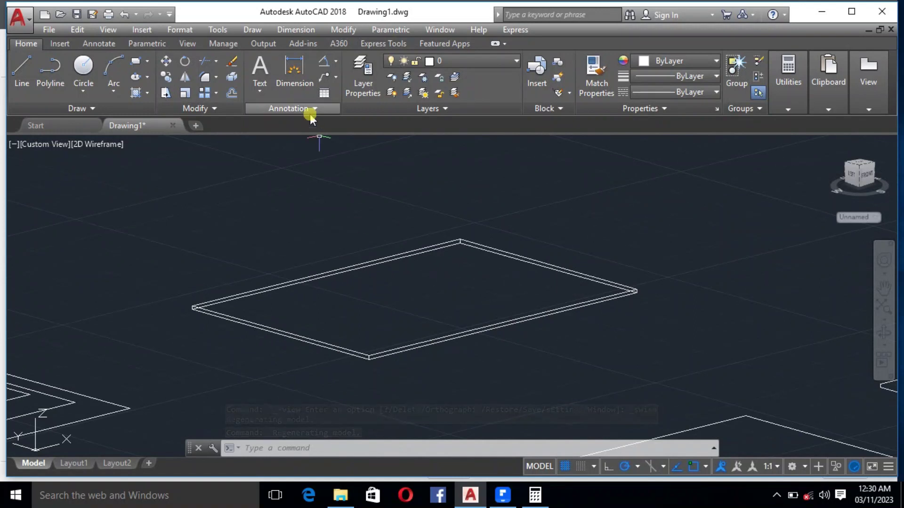
pyautogui.click(38, 144)
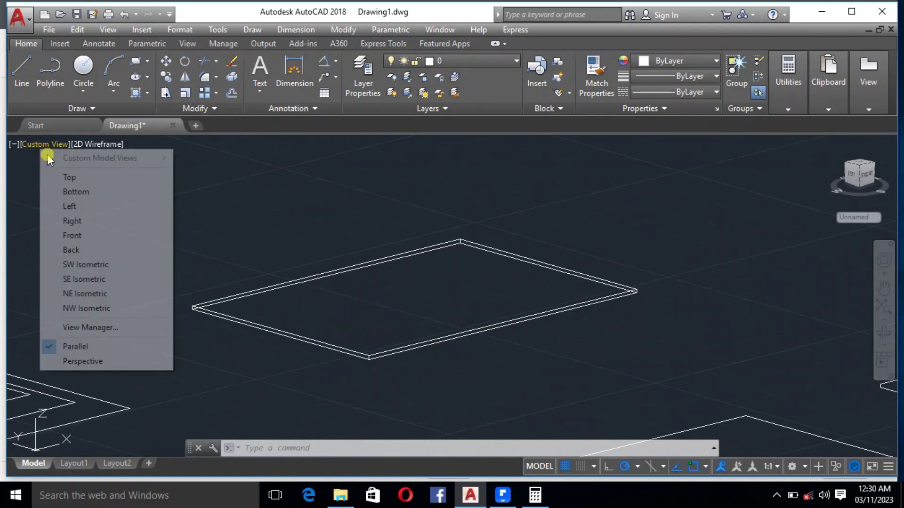
pyautogui.click(71, 176)
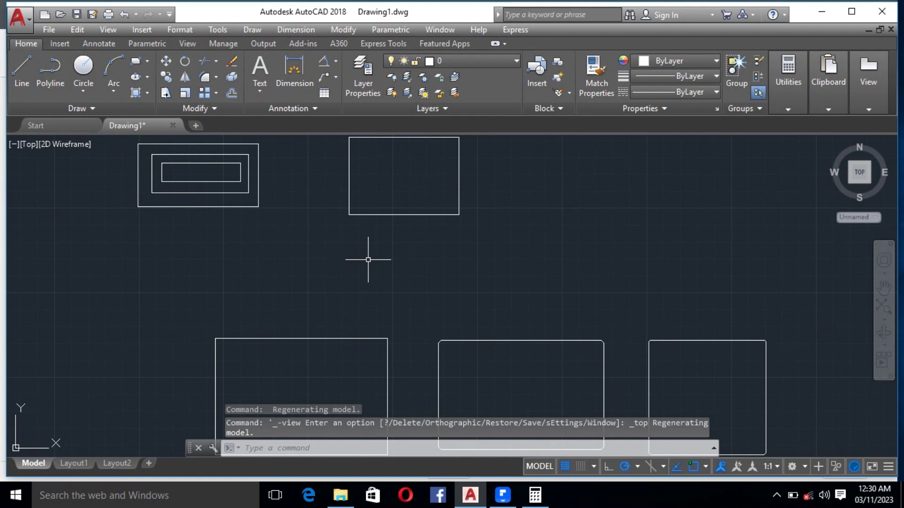
# Reset the rectangle thickness to 0
pyautogui.click(136, 60)
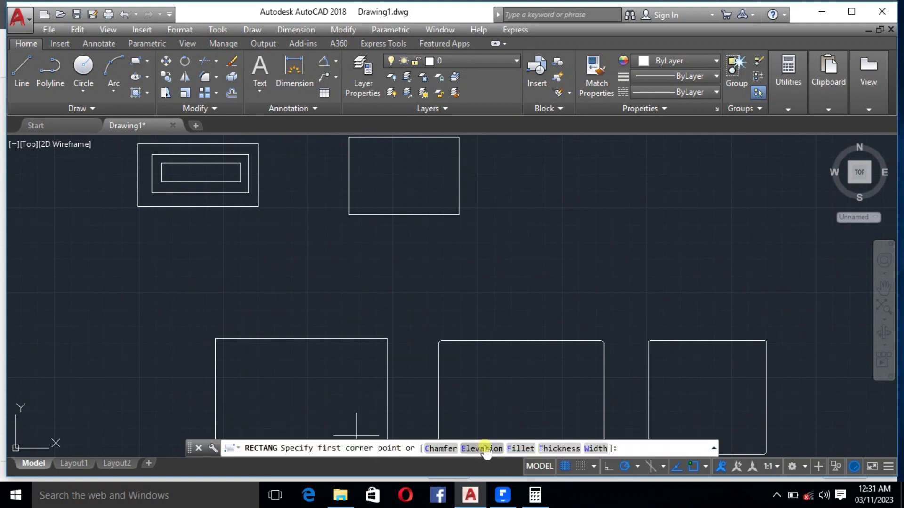
pyautogui.click(544, 449)
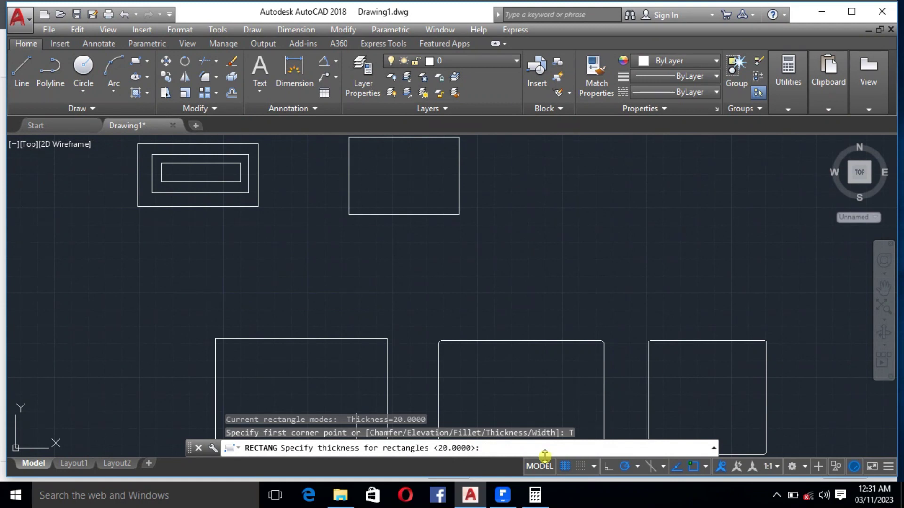
pyautogui.write('0')
pyautogui.press('Return')
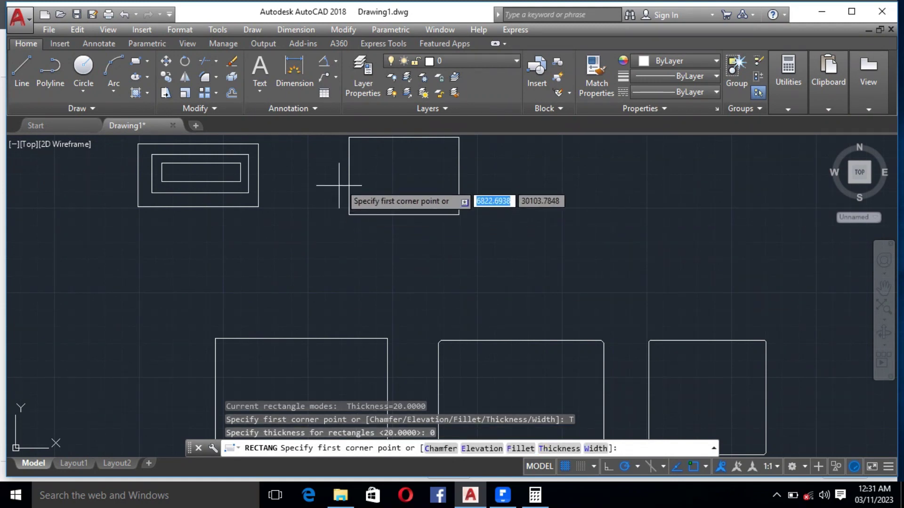
# Draw a rectangle with line width 20 to the right of the thick rectangle
pyautogui.click(140, 69)
pyautogui.click(594, 447)
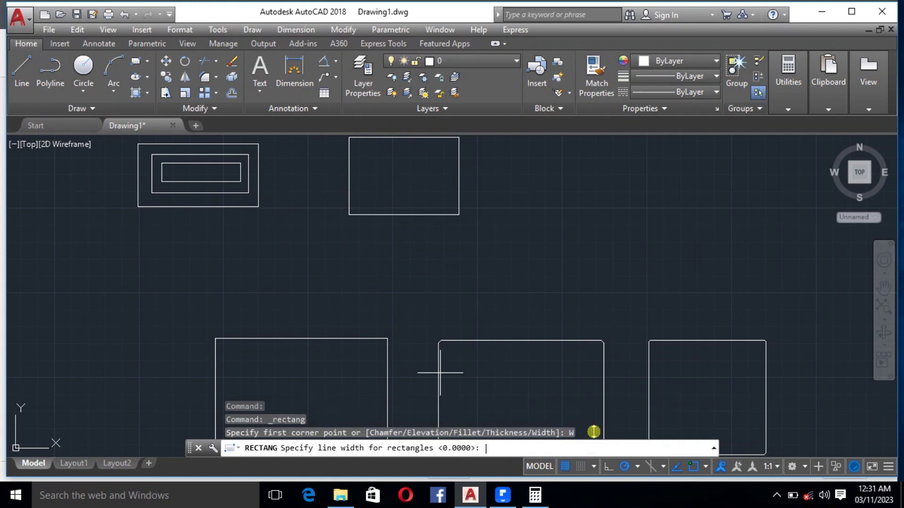
pyautogui.write('20')
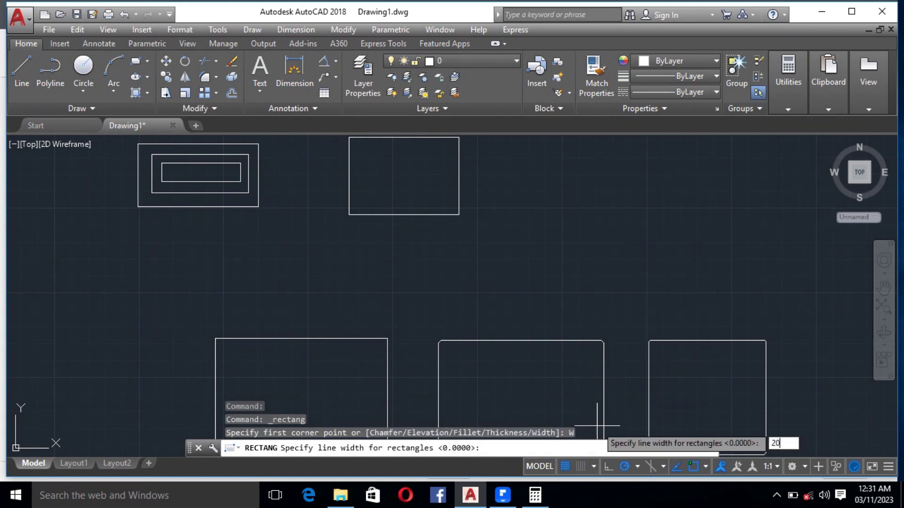
pyautogui.press('Return')
pyautogui.scroll(-3, 555, 198)
pyautogui.scroll(4, 524, 192)
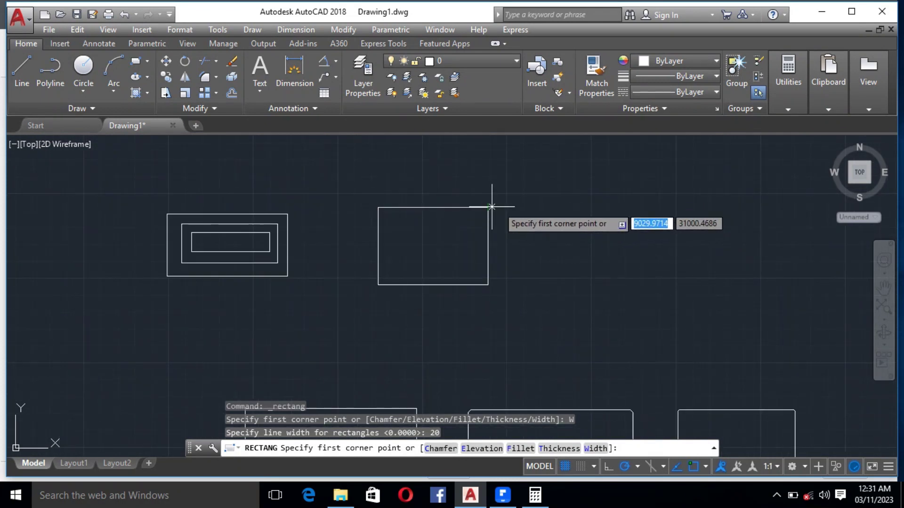
pyautogui.click(536, 207)
pyautogui.click(652, 272)
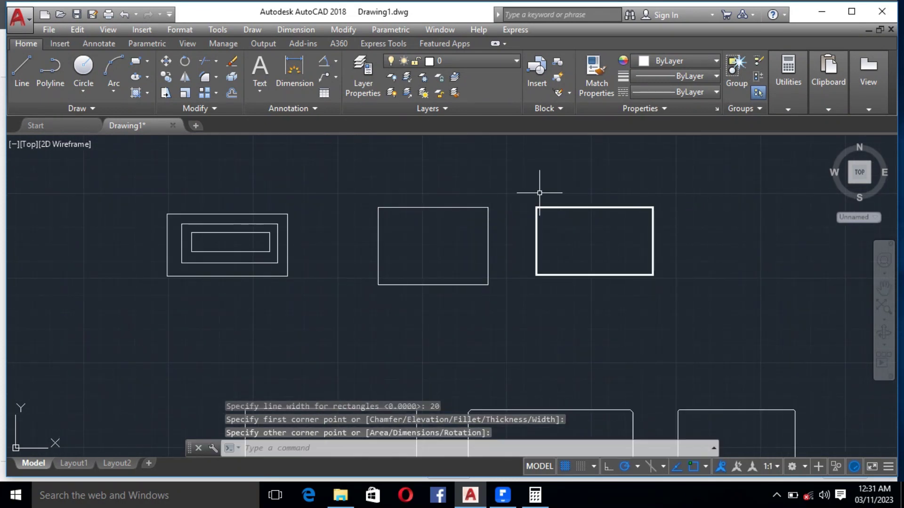
pyautogui.scroll(4, 545, 210)
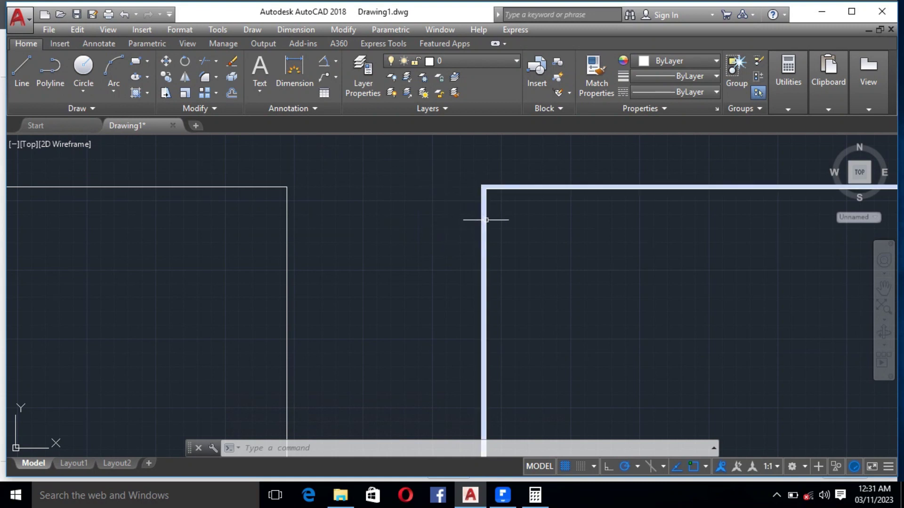
# Reset the rectangle line width to 0 and cancel RECTANG
pyautogui.scroll(-4, 363, 264)
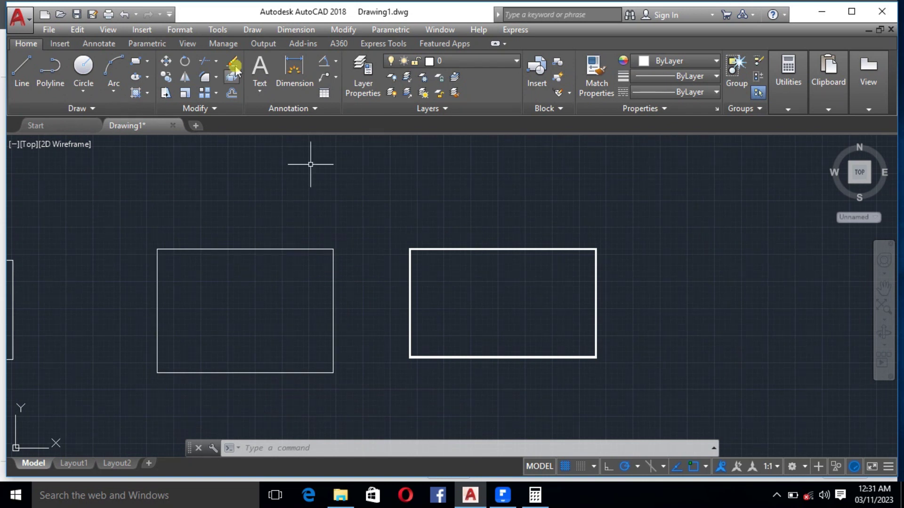
pyautogui.click(135, 61)
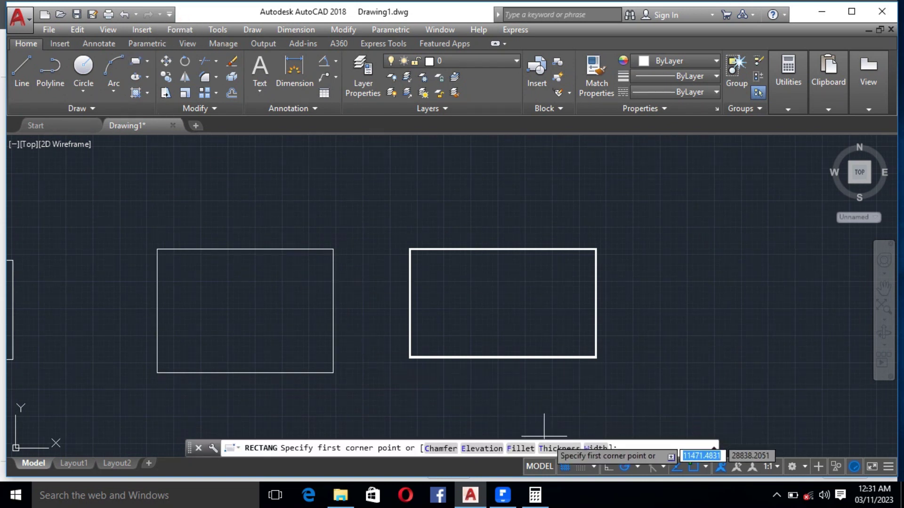
pyautogui.click(592, 448)
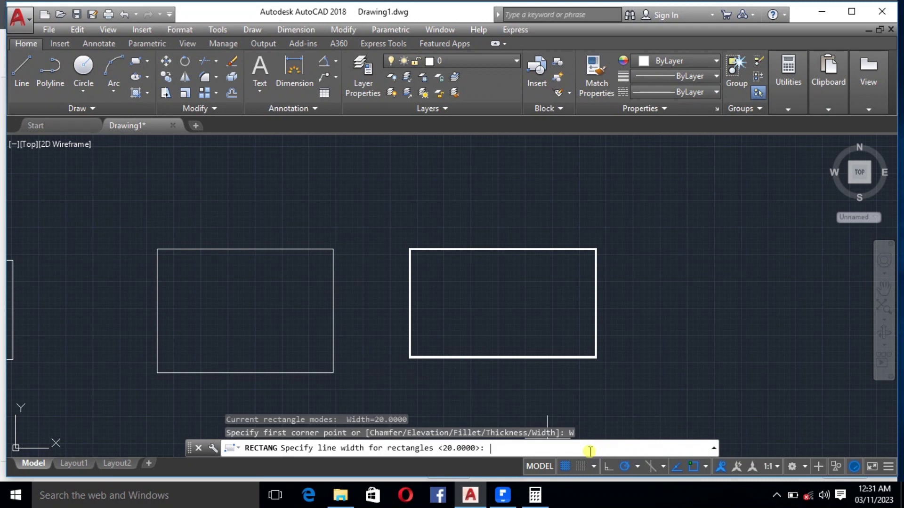
pyautogui.write('0')
pyautogui.press('Return')
pyautogui.press('Return')
pyautogui.press('Escape')
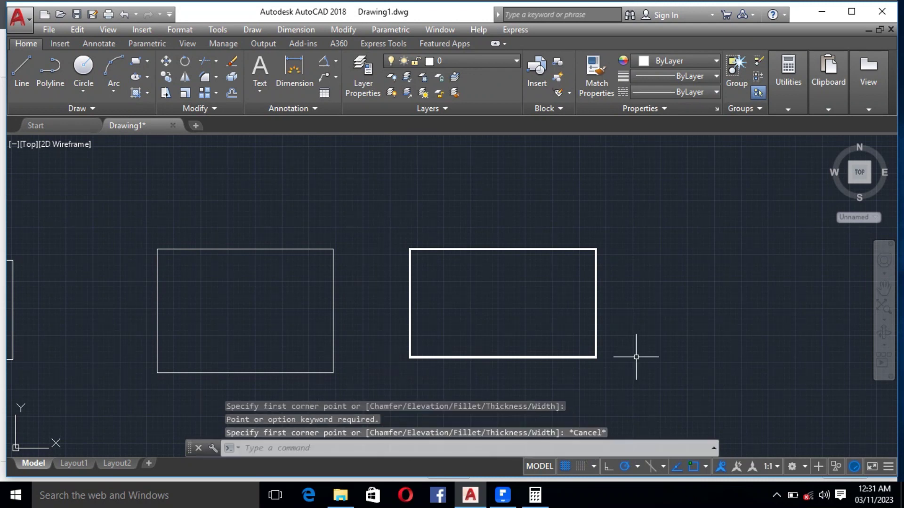
# Window-select all eight rectangles and delete them
pyautogui.scroll(-4, 333, 252)
pyautogui.scroll(-2, 333, 252)
pyautogui.click(469, 377)
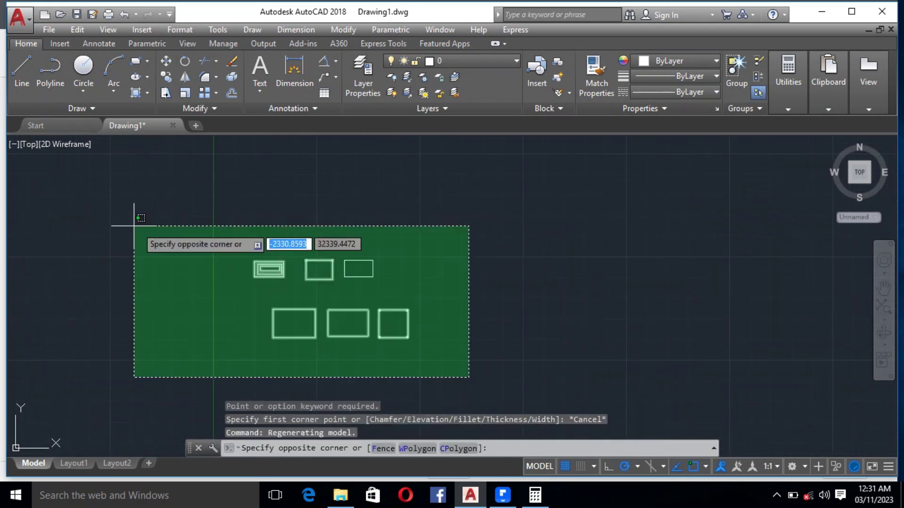
pyautogui.click(134, 226)
pyautogui.press('Delete')
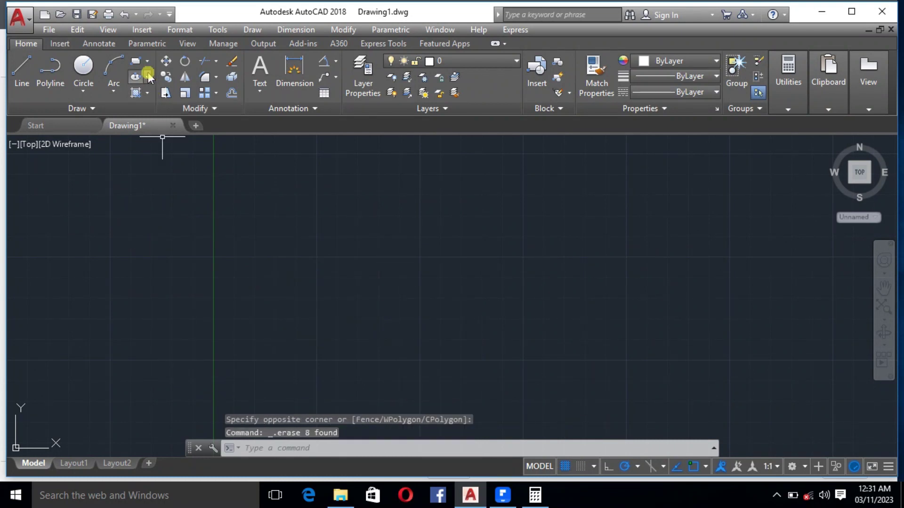
pyautogui.click(147, 64)
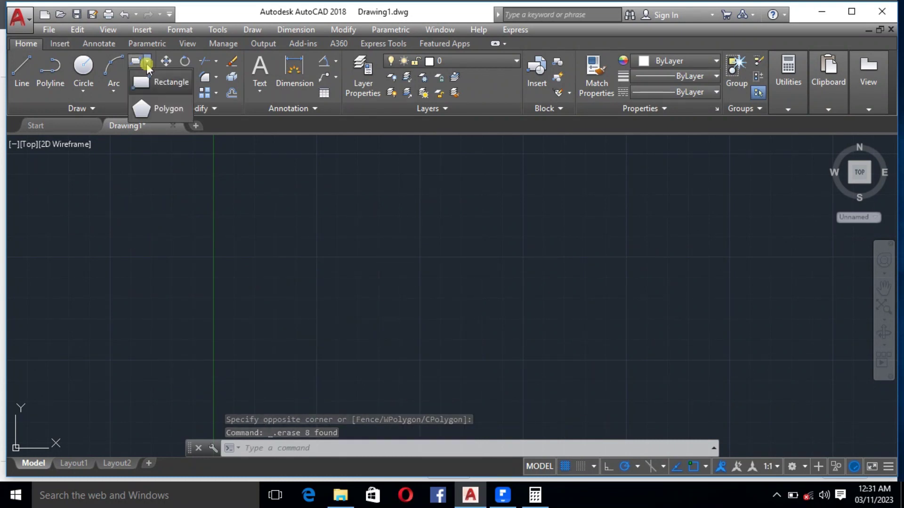
pyautogui.click(156, 111)
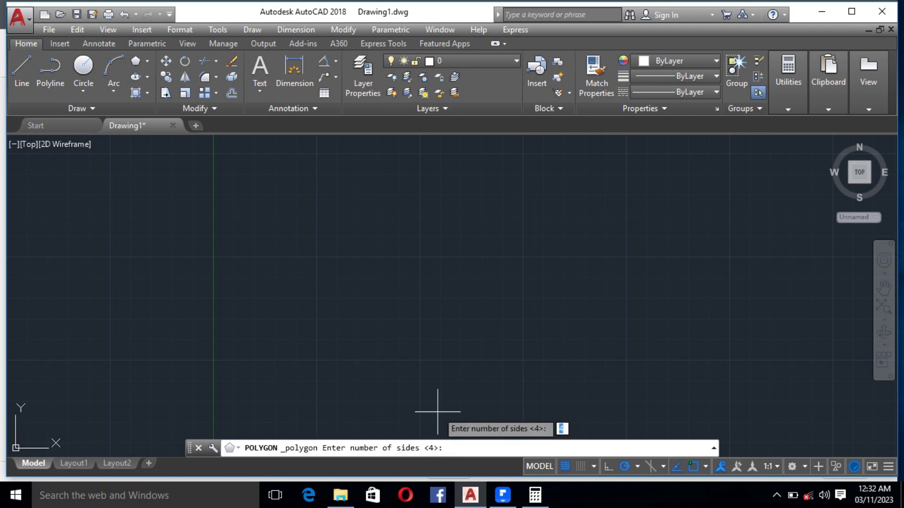
pyautogui.write('3')
pyautogui.press('Return')
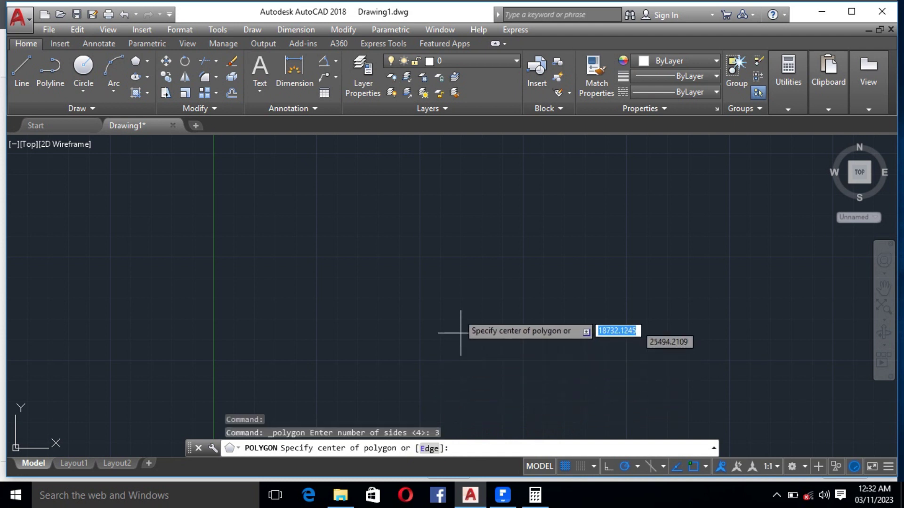
pyautogui.click(428, 276)
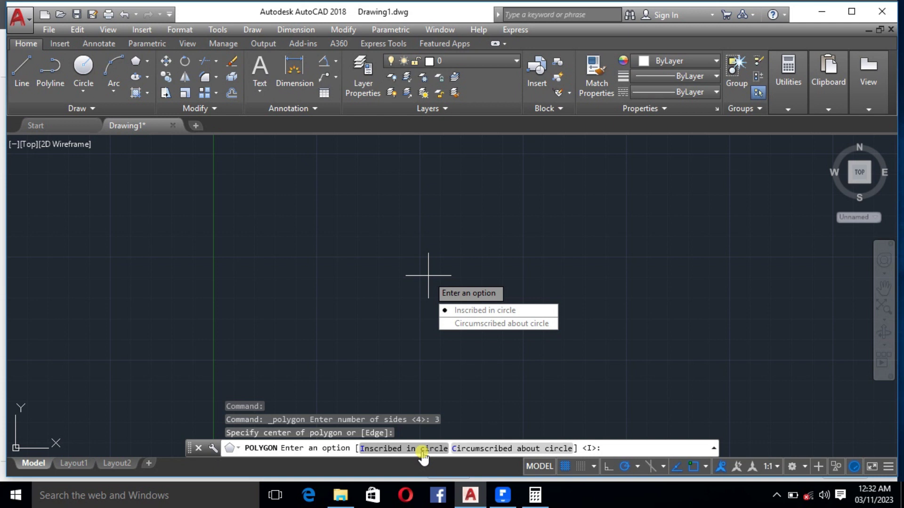
pyautogui.press('Escape')
pyautogui.press('Escape')
pyautogui.press('Escape')
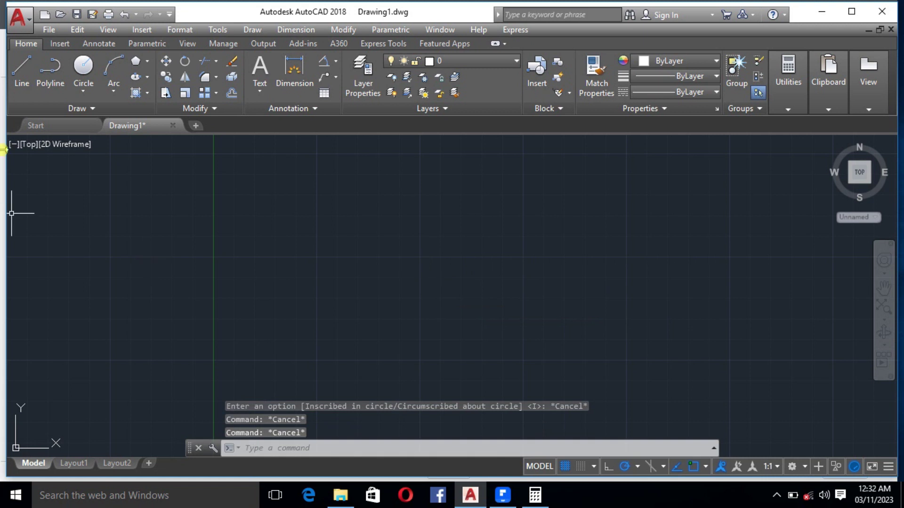
# Draw a radius-50 circle, then undo it
pyautogui.click(87, 66)
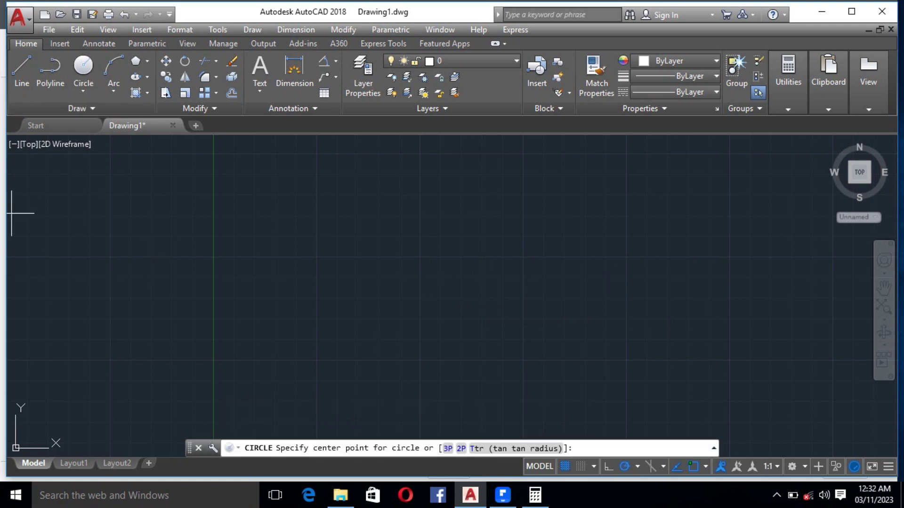
pyautogui.click(349, 229)
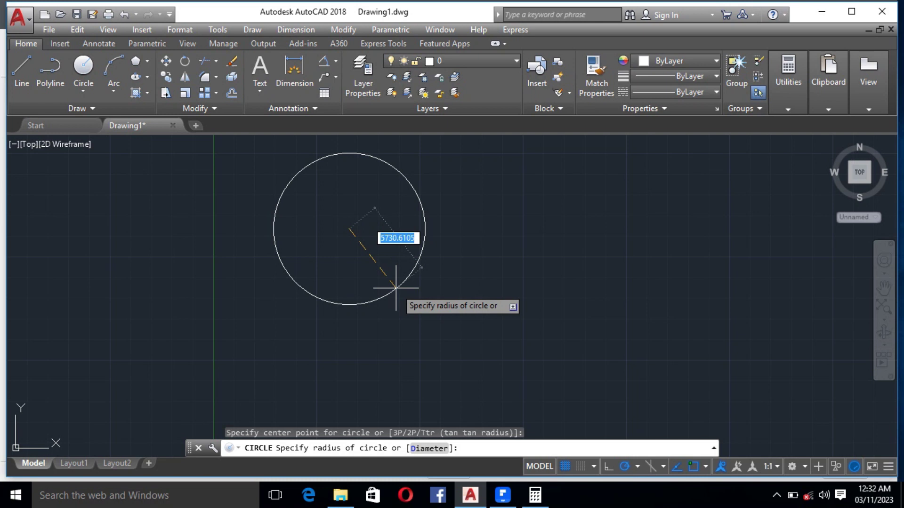
pyautogui.write('50')
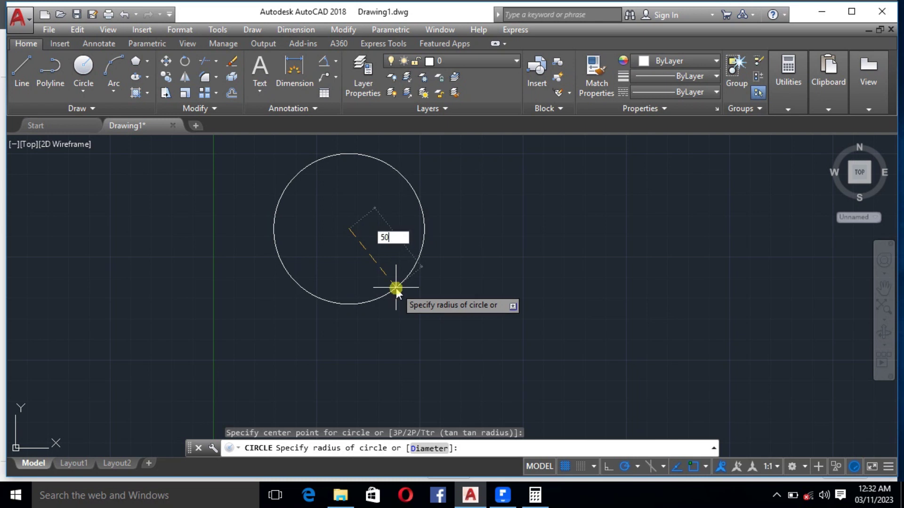
pyautogui.press('Return')
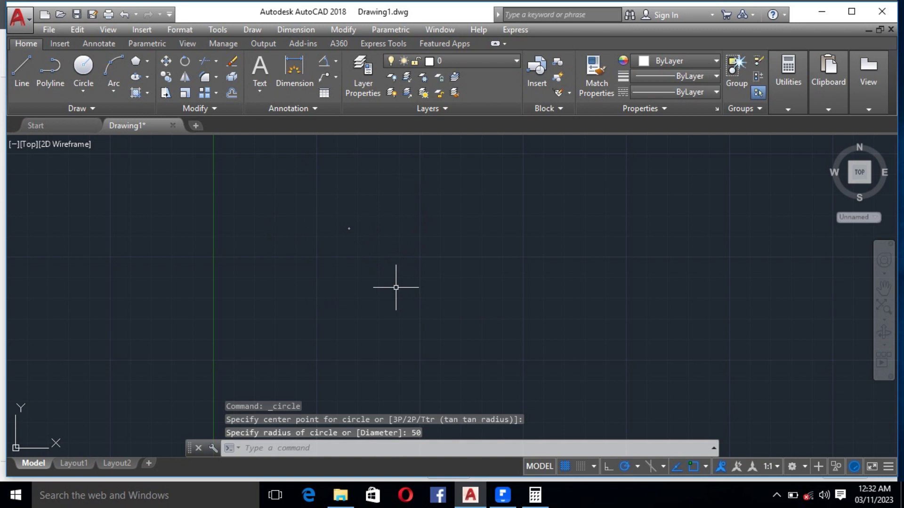
pyautogui.hotkey('ctrl', 'z')
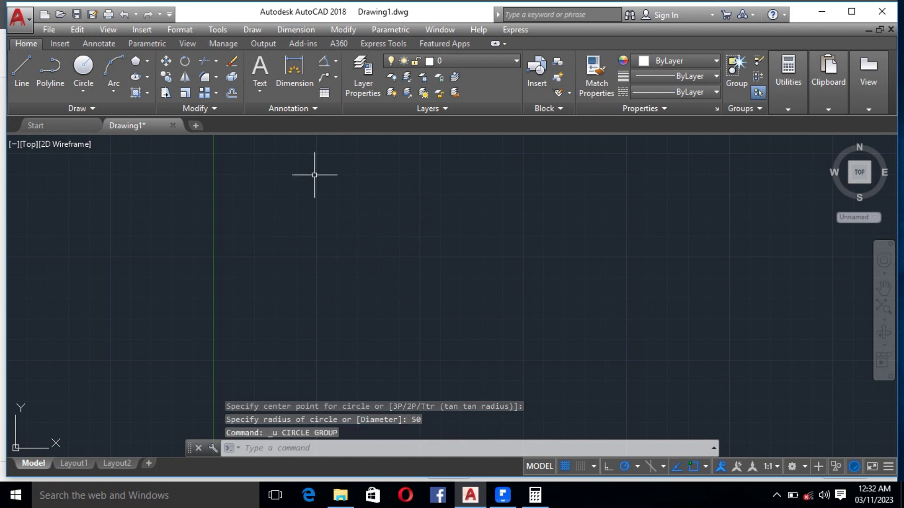
# Draw a circle of radius 100
pyautogui.click(84, 65)
pyautogui.click(326, 190)
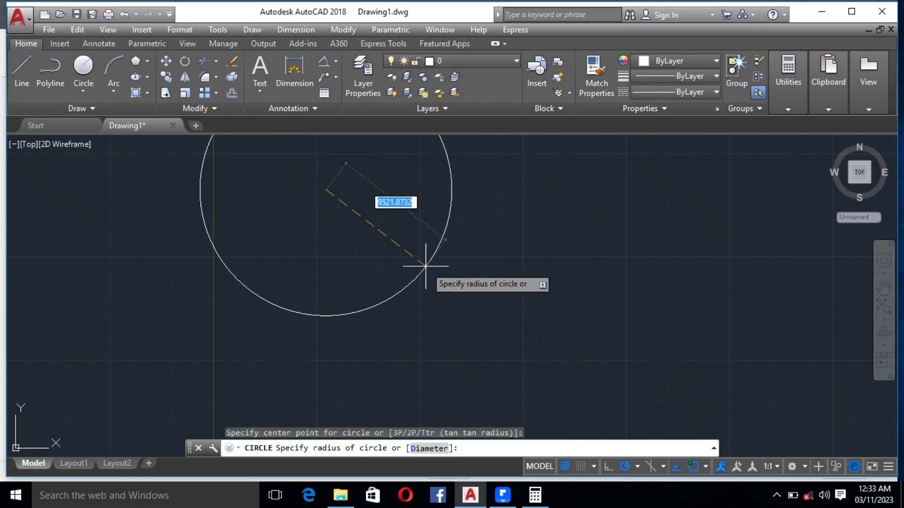
pyautogui.write('100')
pyautogui.press('Return')
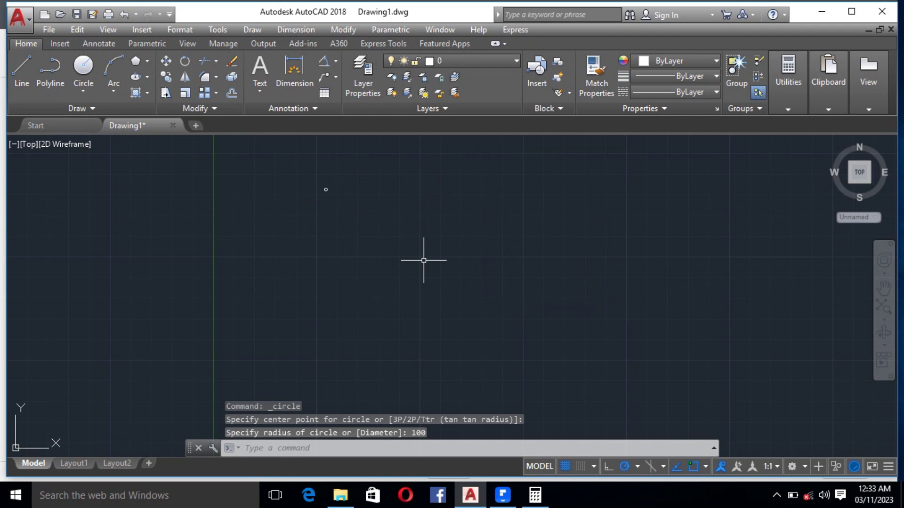
pyautogui.scroll(8, 329, 197)
pyautogui.scroll(2, 330, 194)
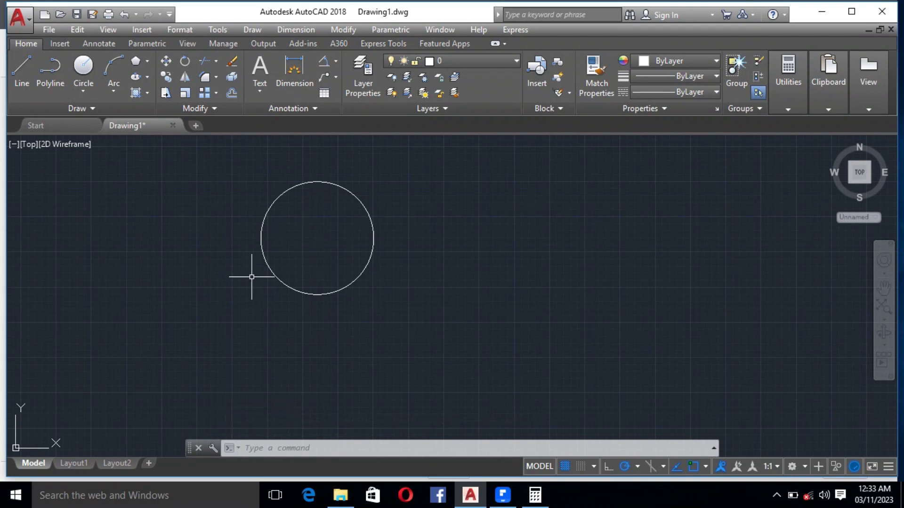
# Copy the radius-100 circle to its right
pyautogui.click(362, 301)
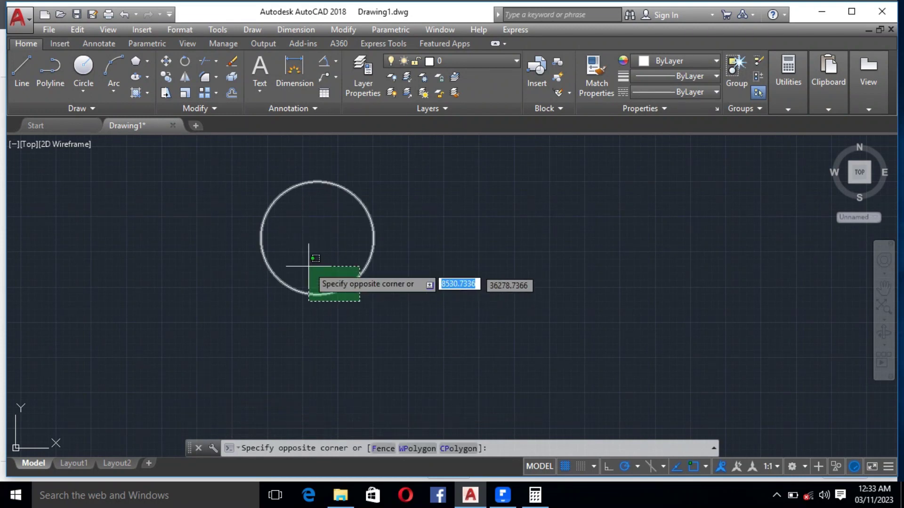
pyautogui.click(301, 242)
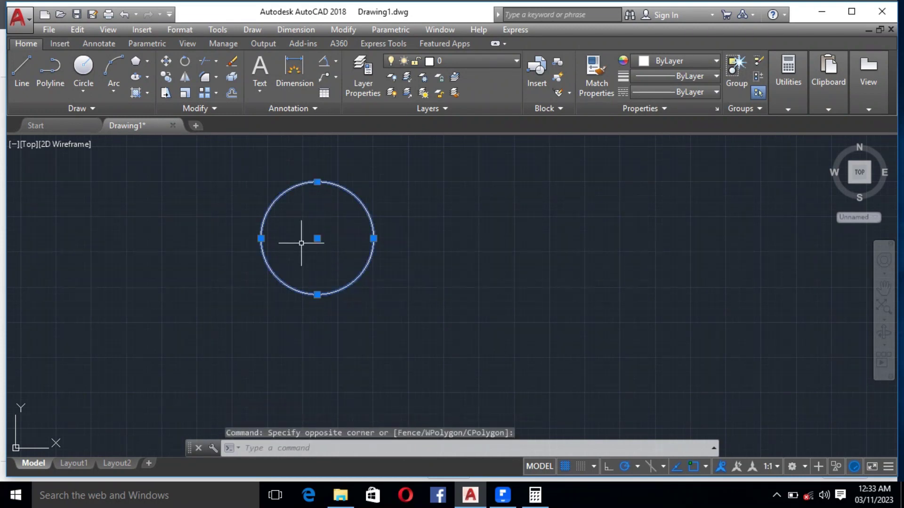
pyautogui.click(166, 77)
pyautogui.click(311, 232)
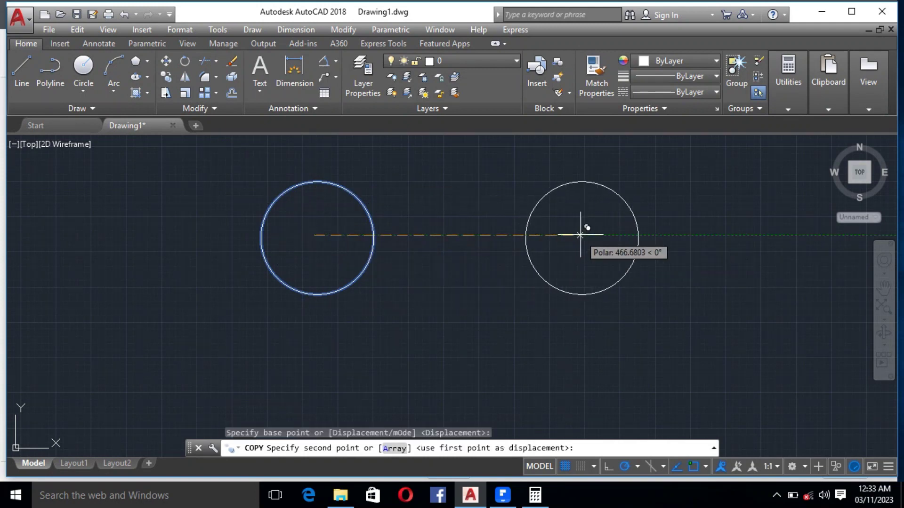
pyautogui.press('Escape')
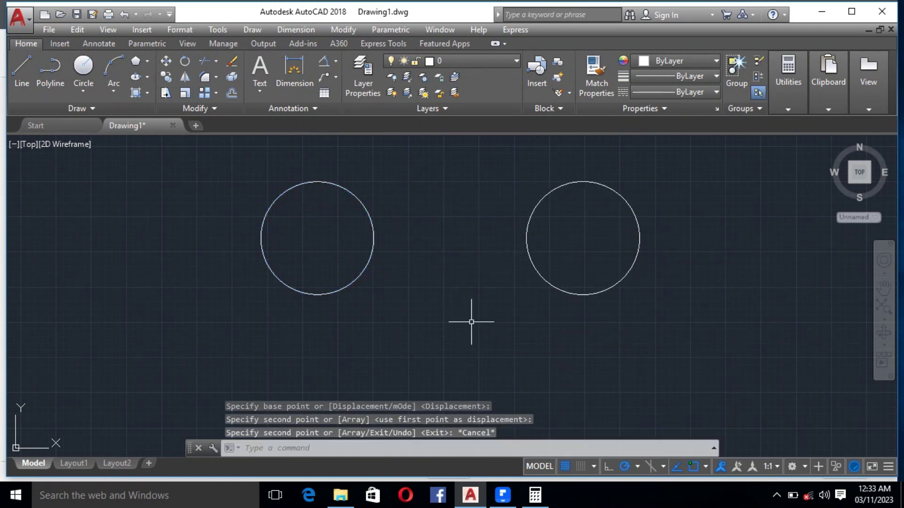
pyautogui.press('Escape')
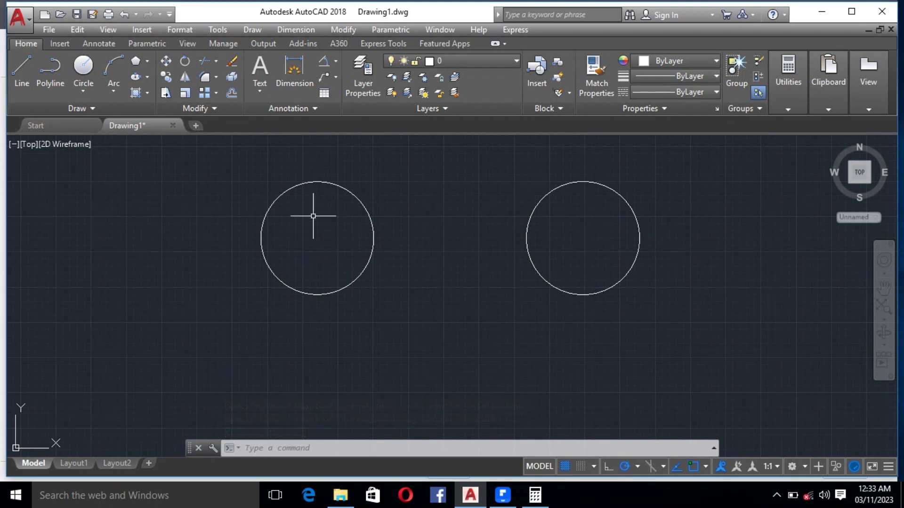
# Draw a 6-sided polygon, radius 100, inscribed in the left circle at its centre
pyautogui.click(147, 61)
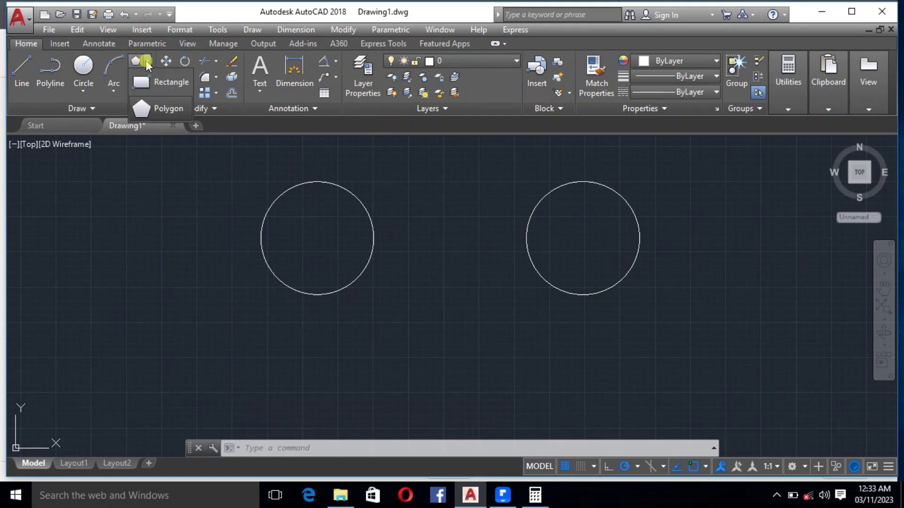
pyautogui.click(145, 106)
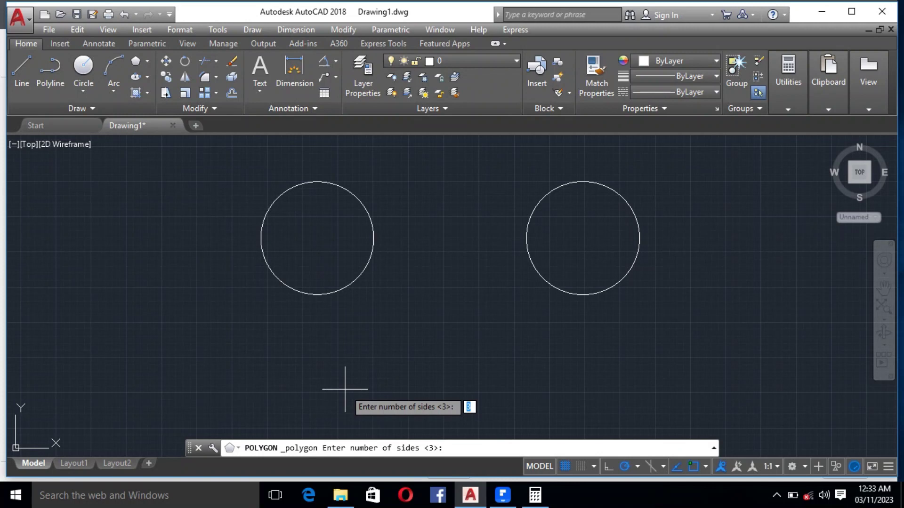
pyautogui.write('6')
pyautogui.press('Return')
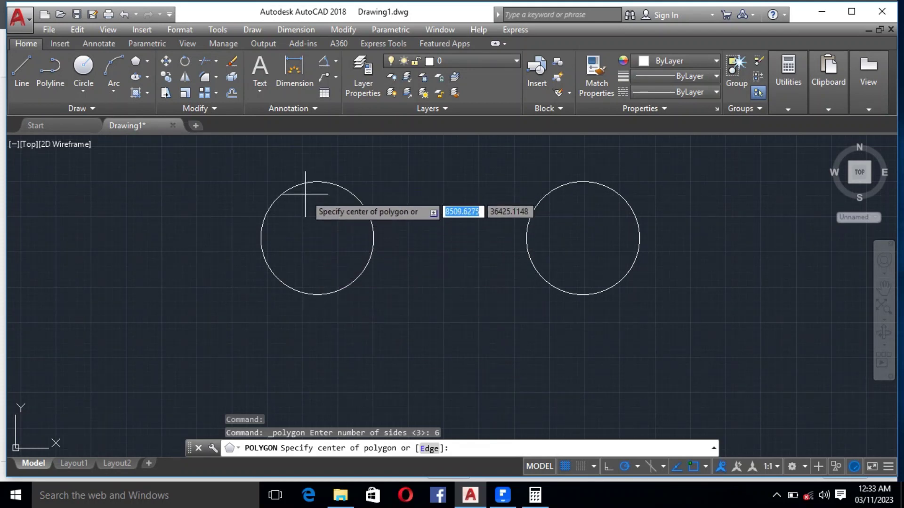
pyautogui.click(704, 466)
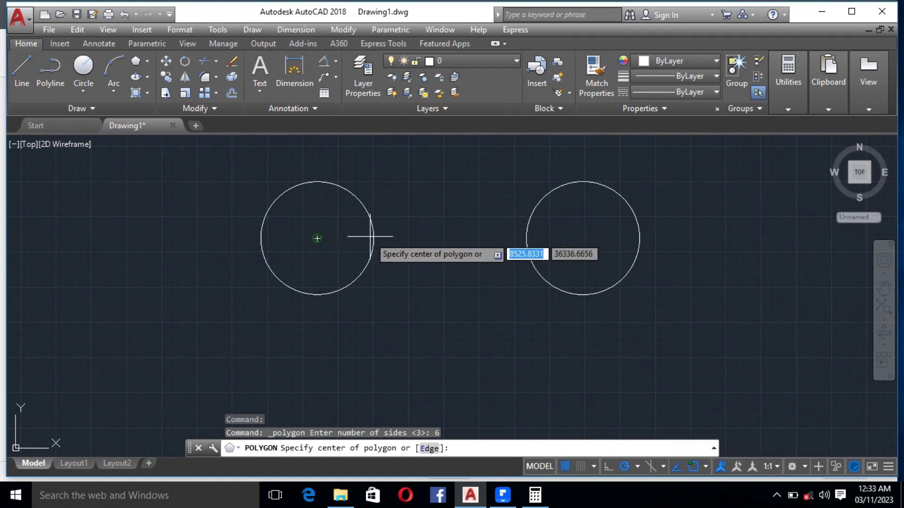
pyautogui.click(329, 246)
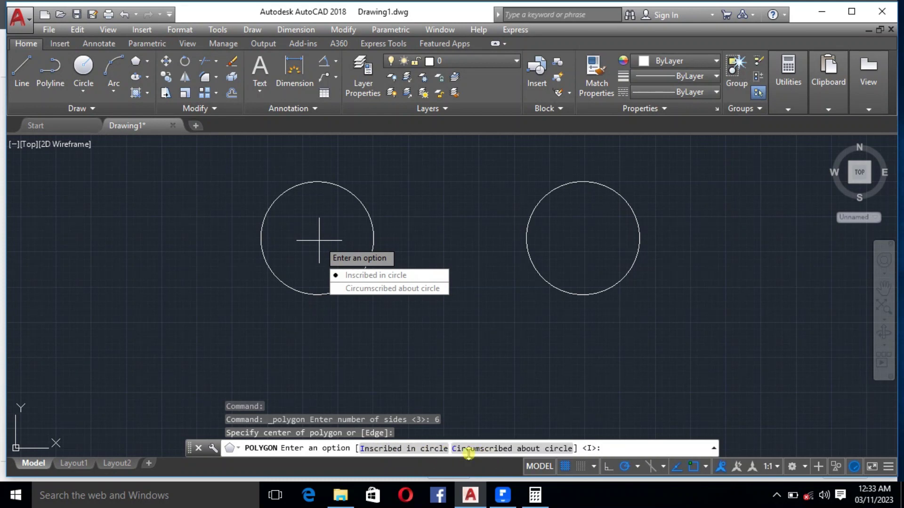
pyautogui.click(388, 446)
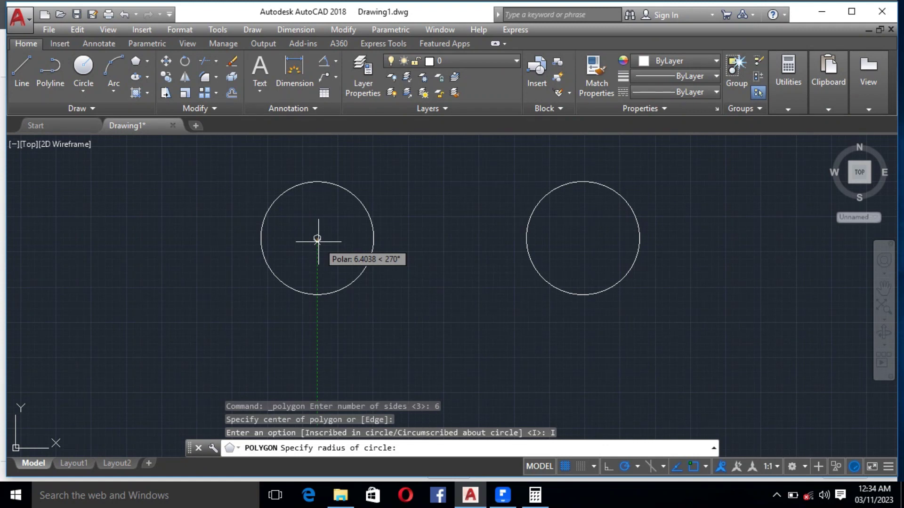
pyautogui.write('100')
pyautogui.press('Return')
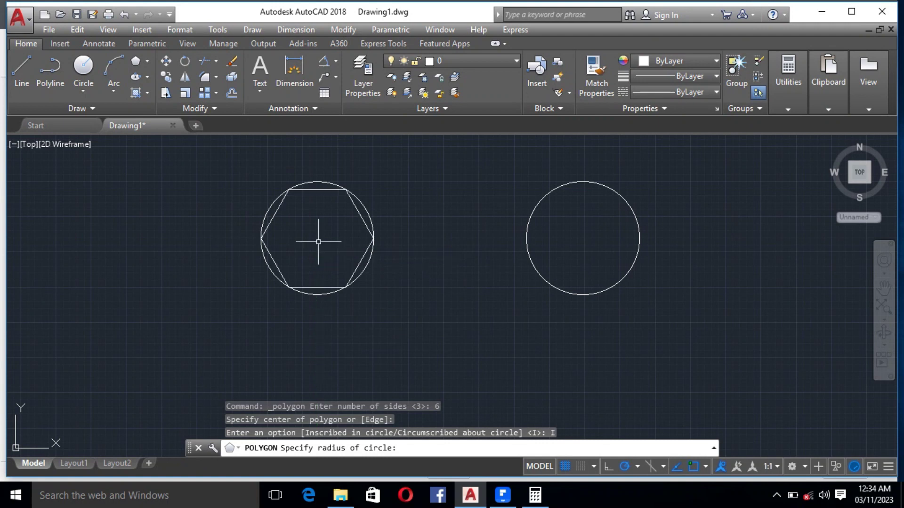
pyautogui.scroll(4, 320, 237)
pyautogui.scroll(-2, 339, 329)
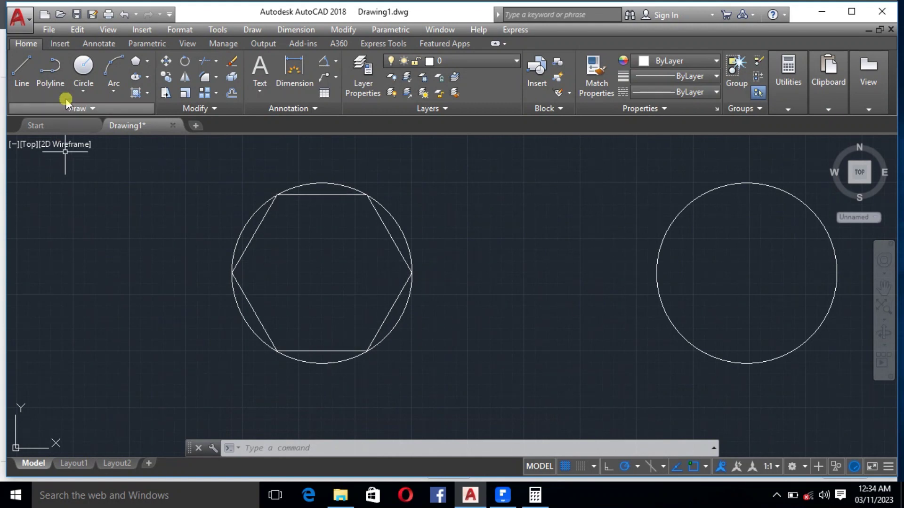
# Start a regular polygon with 6 sides, correcting a mistyped 3
pyautogui.click(147, 61)
pyautogui.click(146, 105)
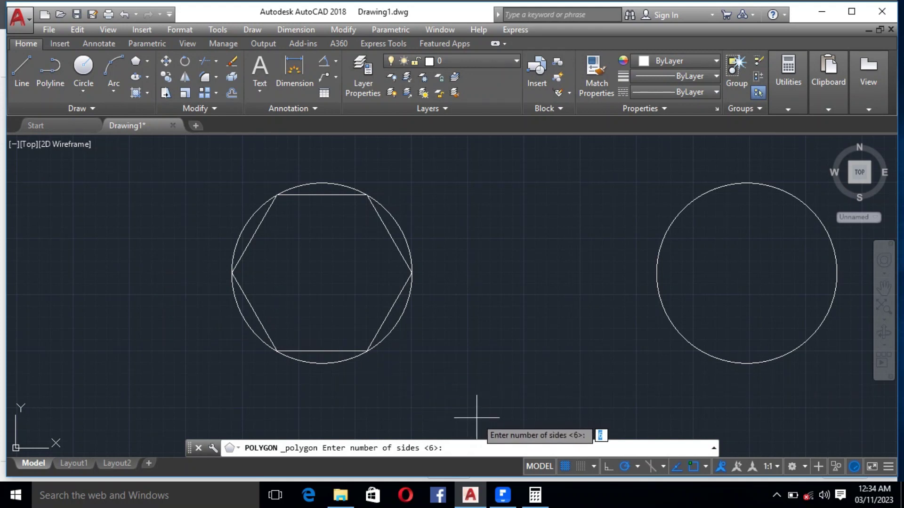
pyautogui.write('3')
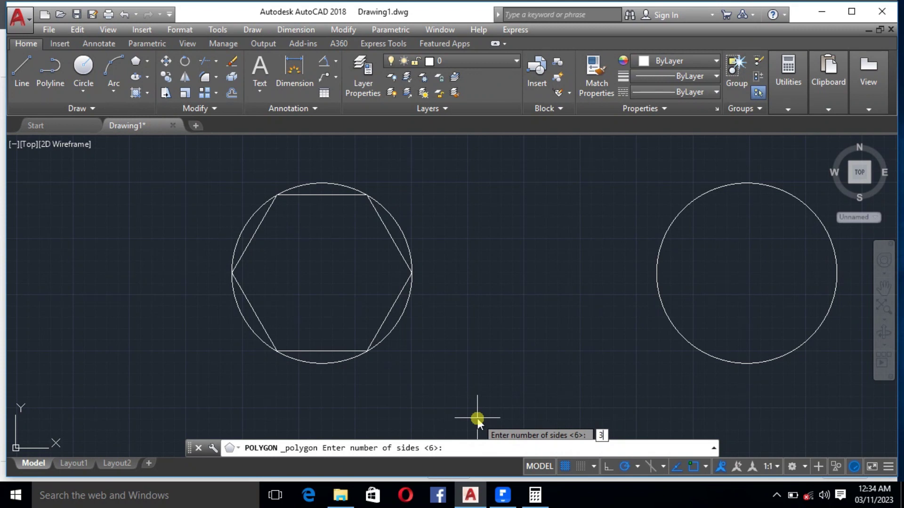
pyautogui.press('BackSpace')
pyautogui.write('6')
pyautogui.press('Return')
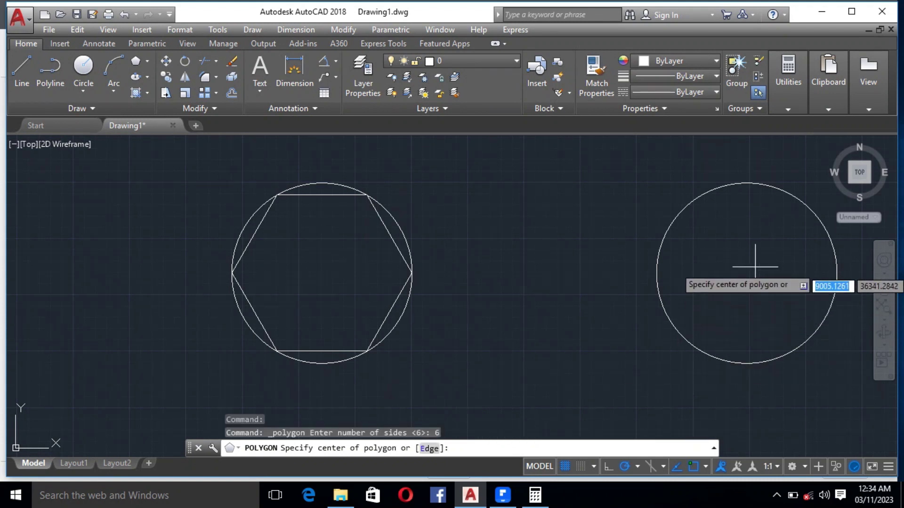
pyautogui.scroll(-6, 426, 273)
pyautogui.scroll(8, 508, 263)
pyautogui.scroll(-6, 509, 288)
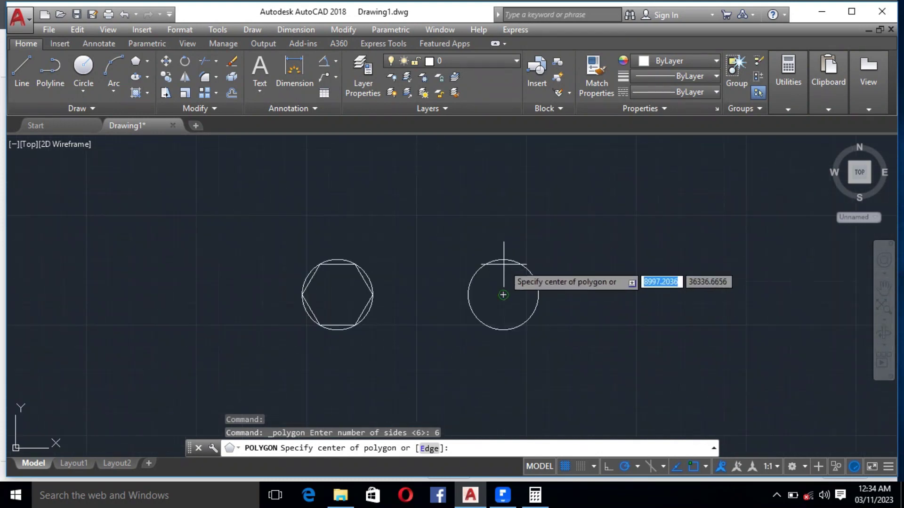
# Centre the hexagon on the right circle, circumscribed, with radius 100
pyautogui.click(503, 295)
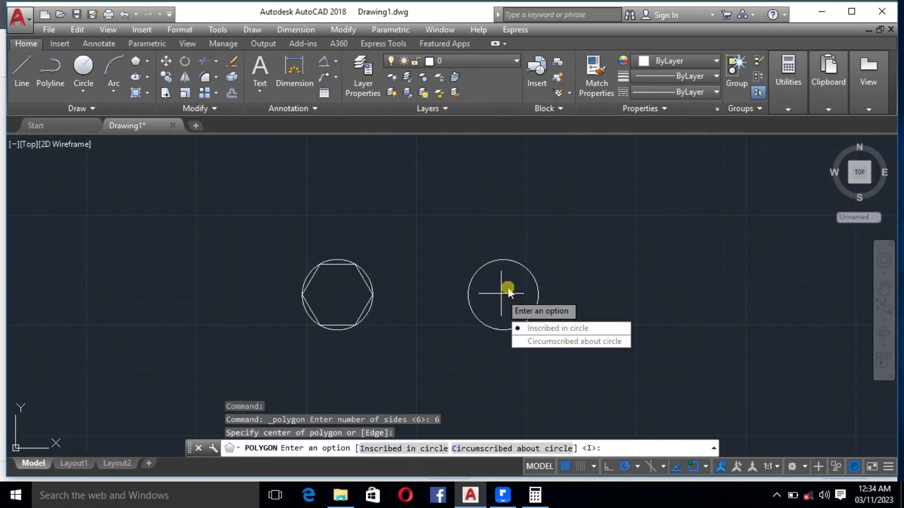
pyautogui.click(529, 342)
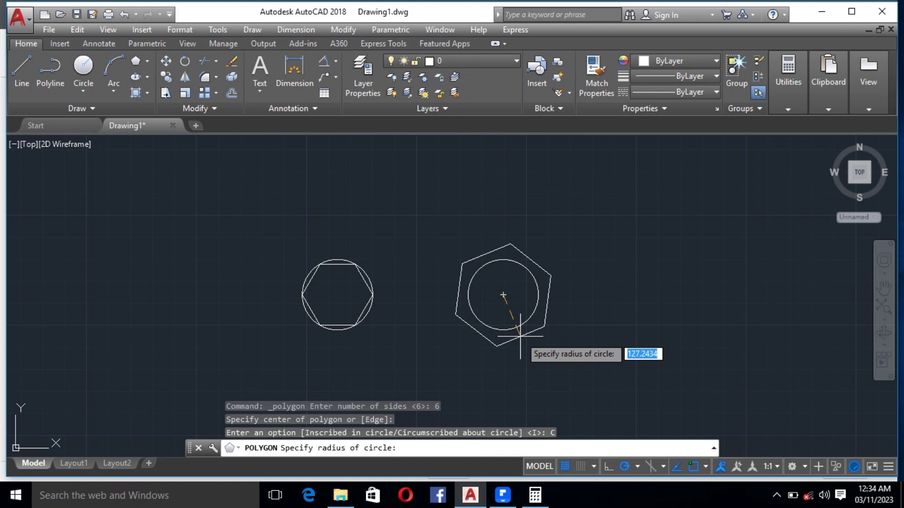
pyautogui.write('5')
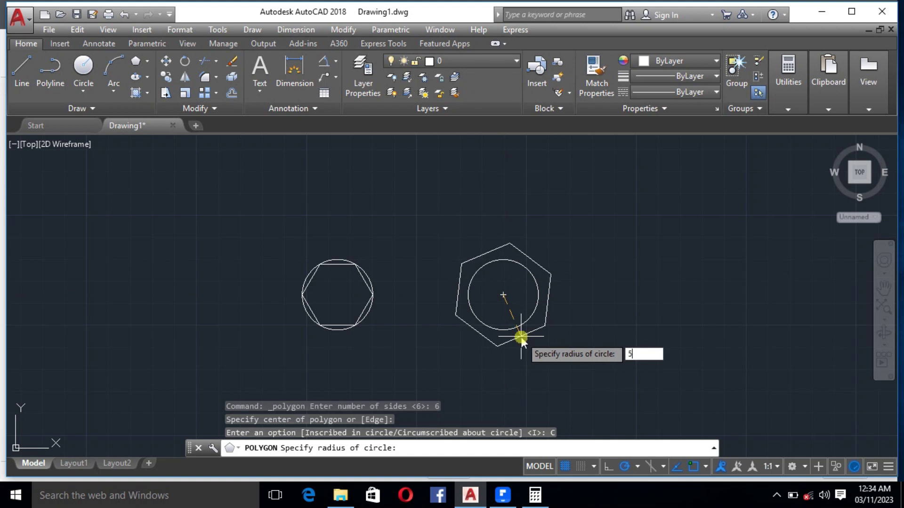
pyautogui.press('BackSpace')
pyautogui.write('100')
pyautogui.press('Return')
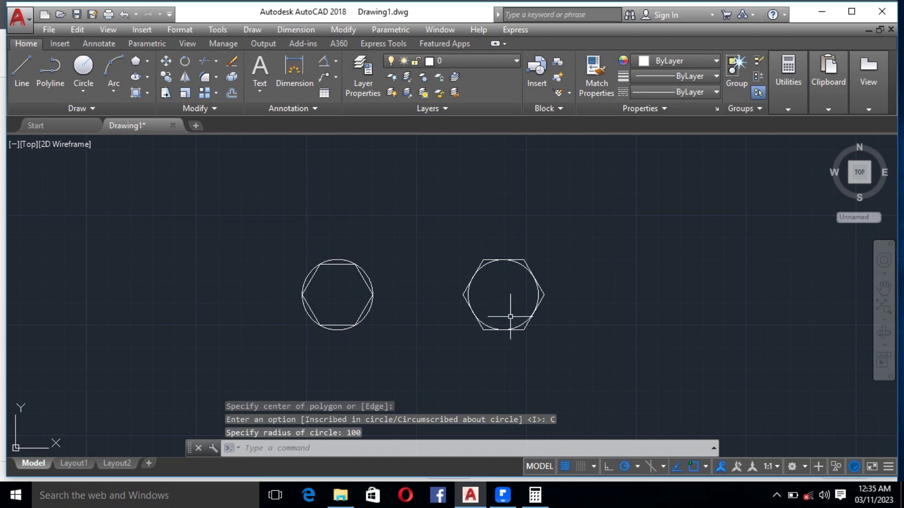
pyautogui.scroll(2, 505, 300)
pyautogui.scroll(2, 504, 300)
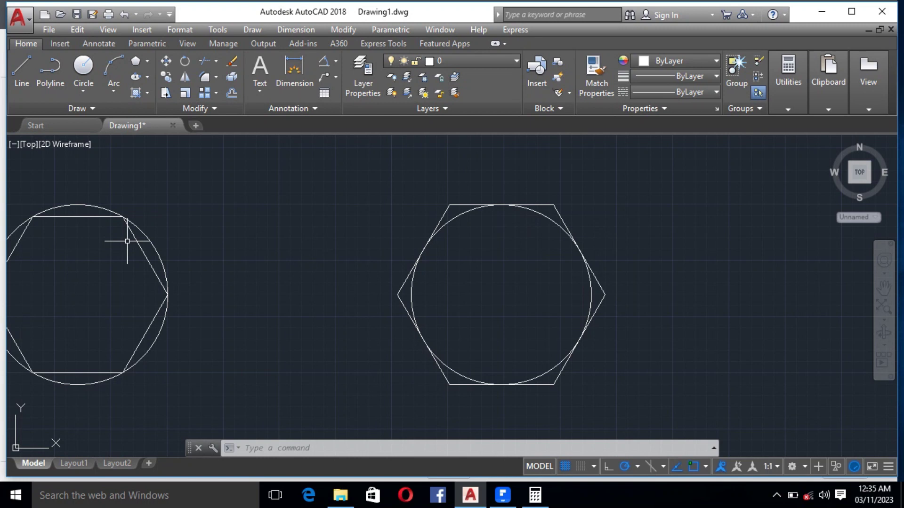
pyautogui.scroll(-2, 282, 248)
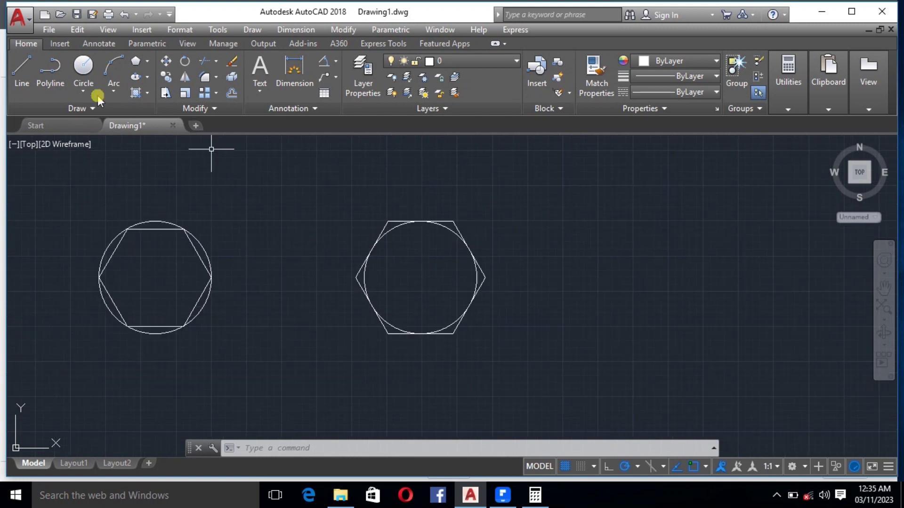
# Draw an 8-sided circumscribed polygon centred right of the hexagons, sized by clicking
pyautogui.click(148, 61)
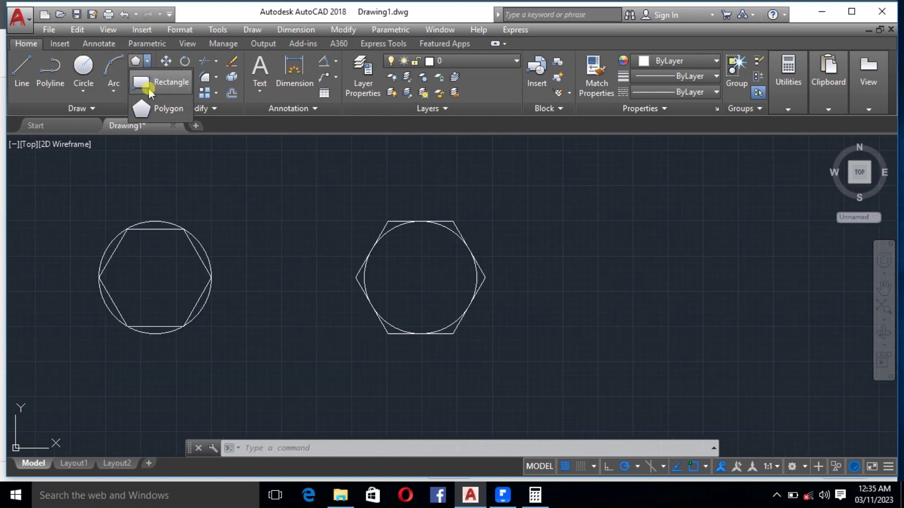
pyautogui.click(152, 107)
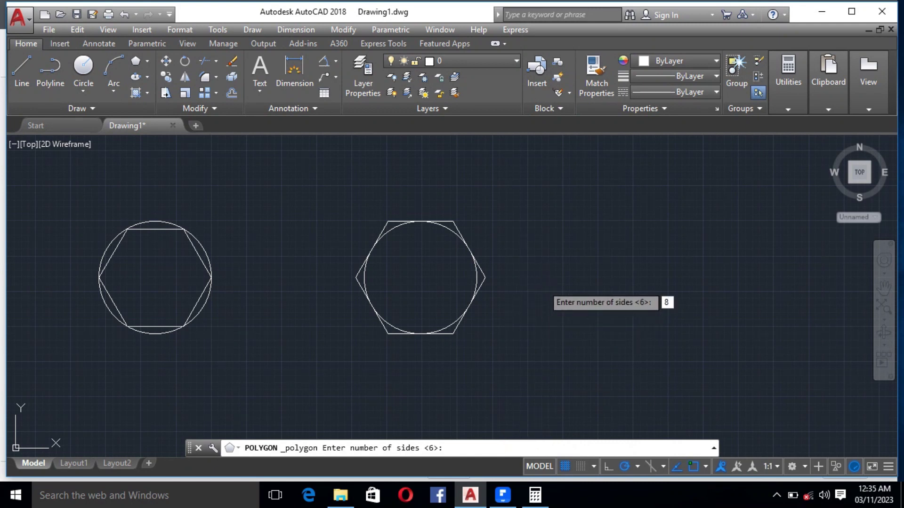
pyautogui.press('Return')
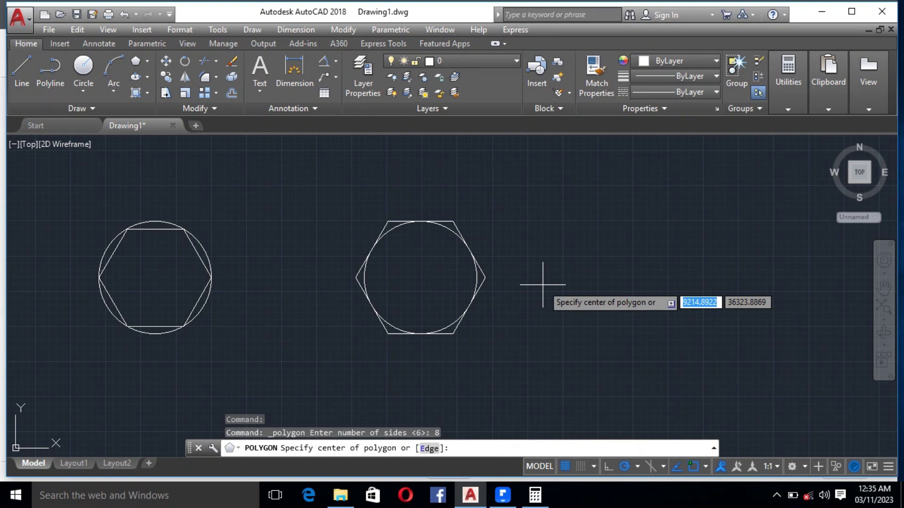
pyautogui.click(633, 279)
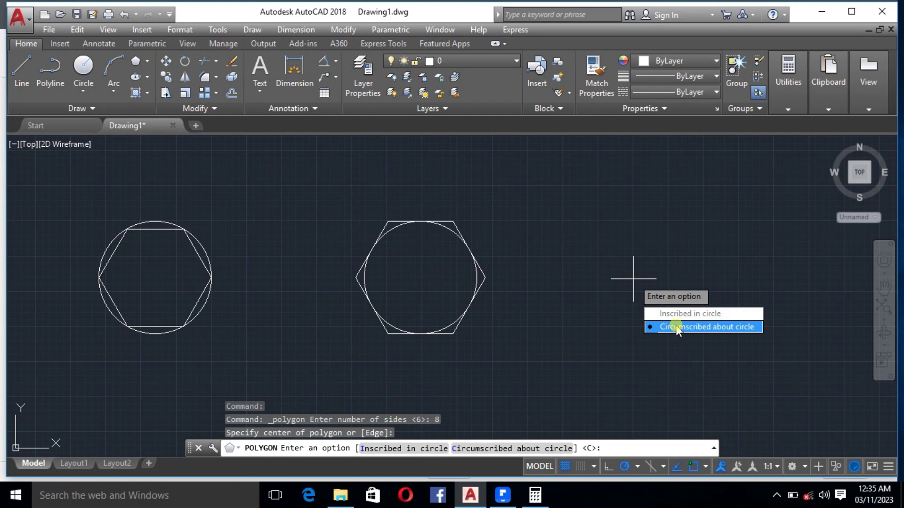
pyautogui.click(676, 326)
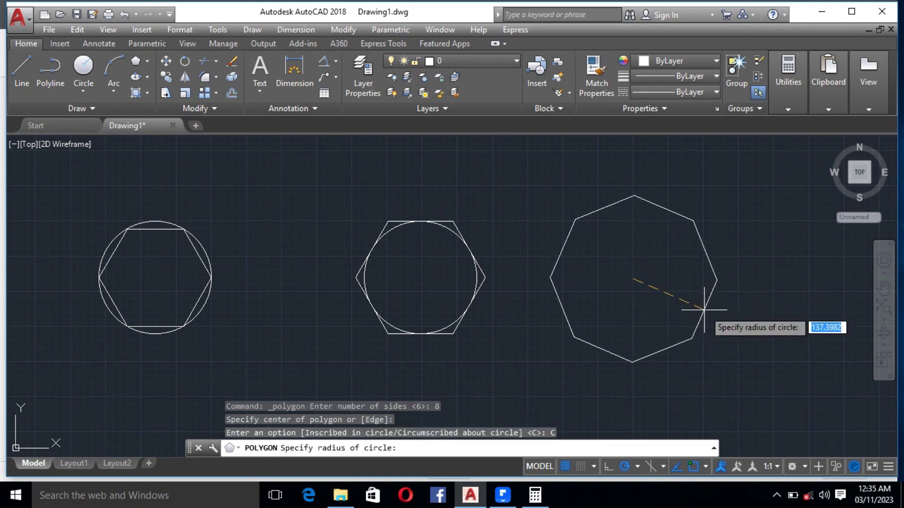
pyautogui.click(704, 310)
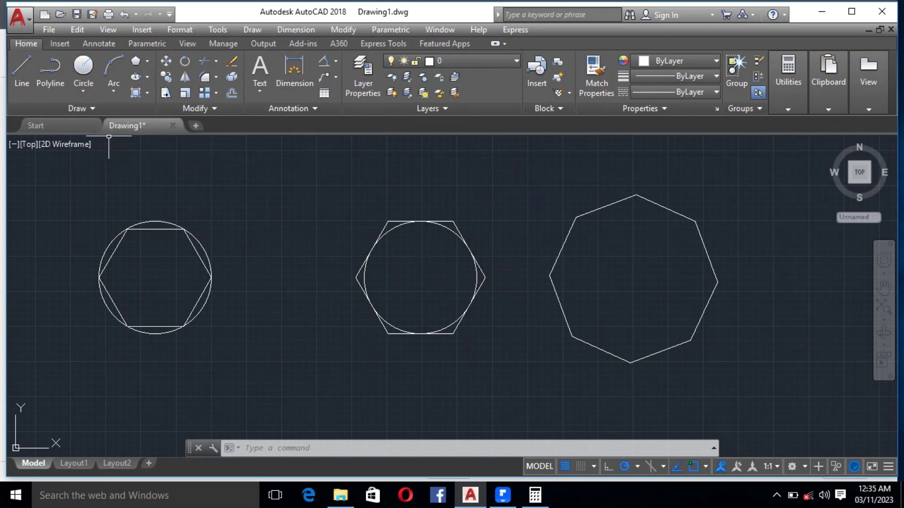
# Draw a large circle centred above, between the two hexagons
pyautogui.write('CI')
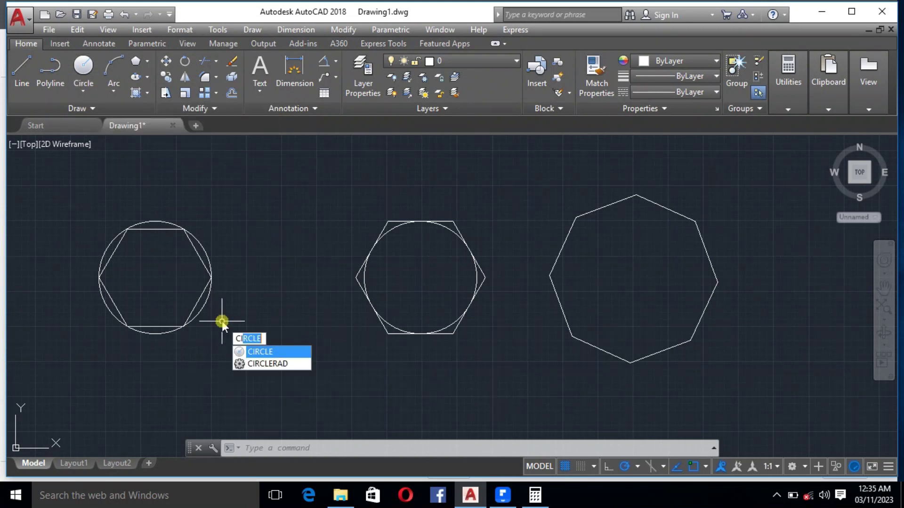
pyautogui.click(275, 352)
pyautogui.click(292, 192)
pyautogui.click(318, 289)
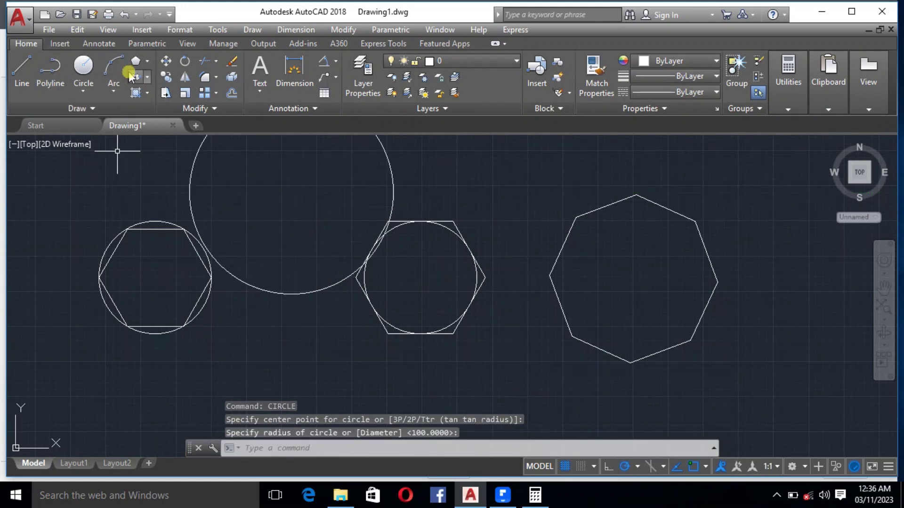
# Draw a wide three-point arc curving beneath all the shapes, then clear the stray selection
pyautogui.write('a')
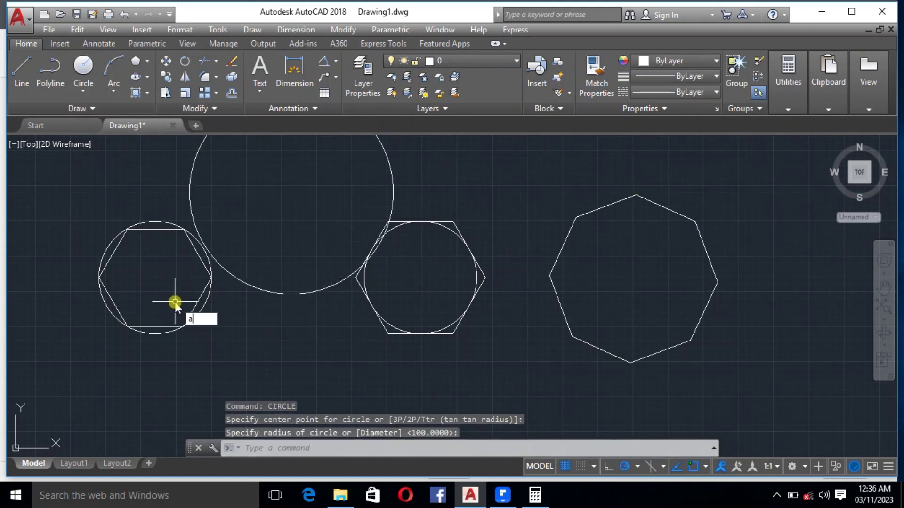
pyautogui.write('rc')
pyautogui.click(212, 331)
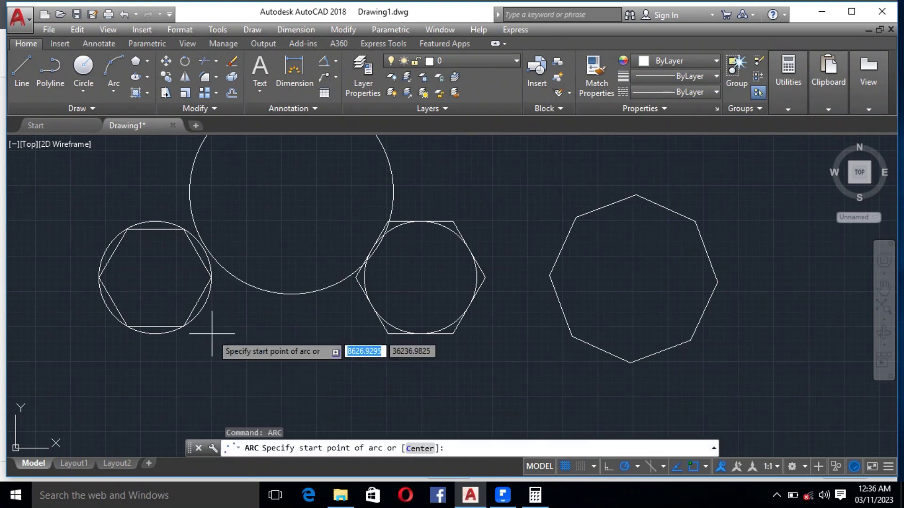
pyautogui.scroll(-6, 342, 287)
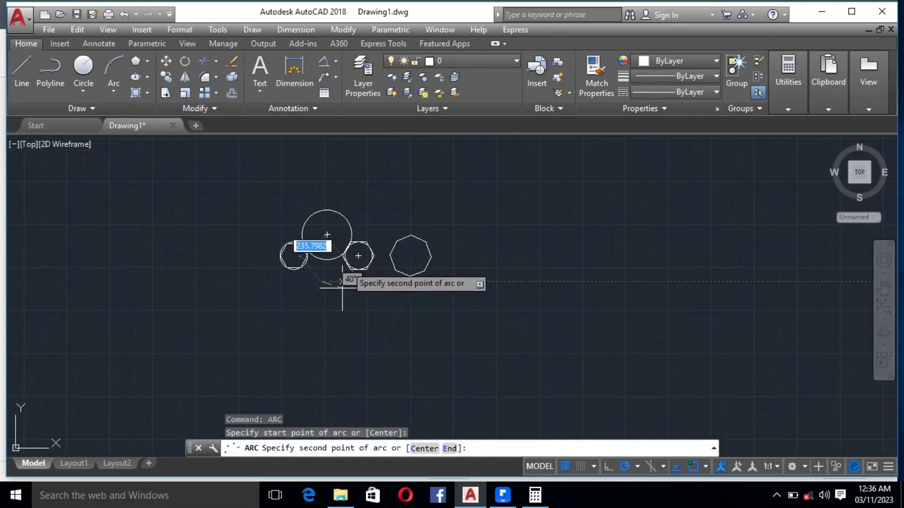
pyautogui.click(348, 329)
pyautogui.click(498, 346)
pyautogui.click(580, 300)
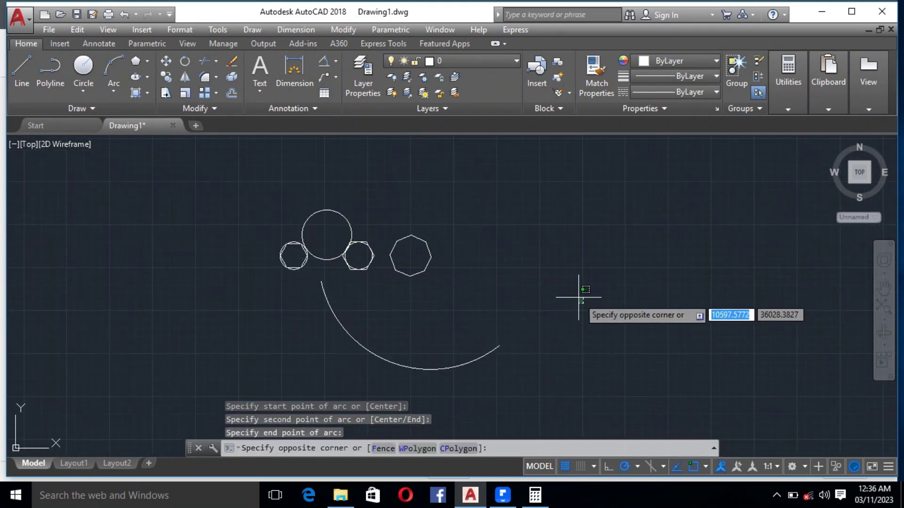
pyautogui.press('Escape')
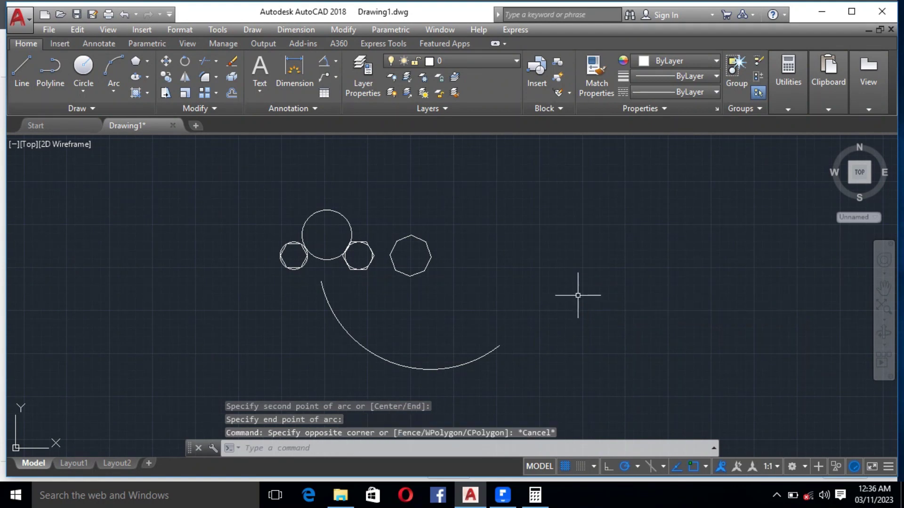